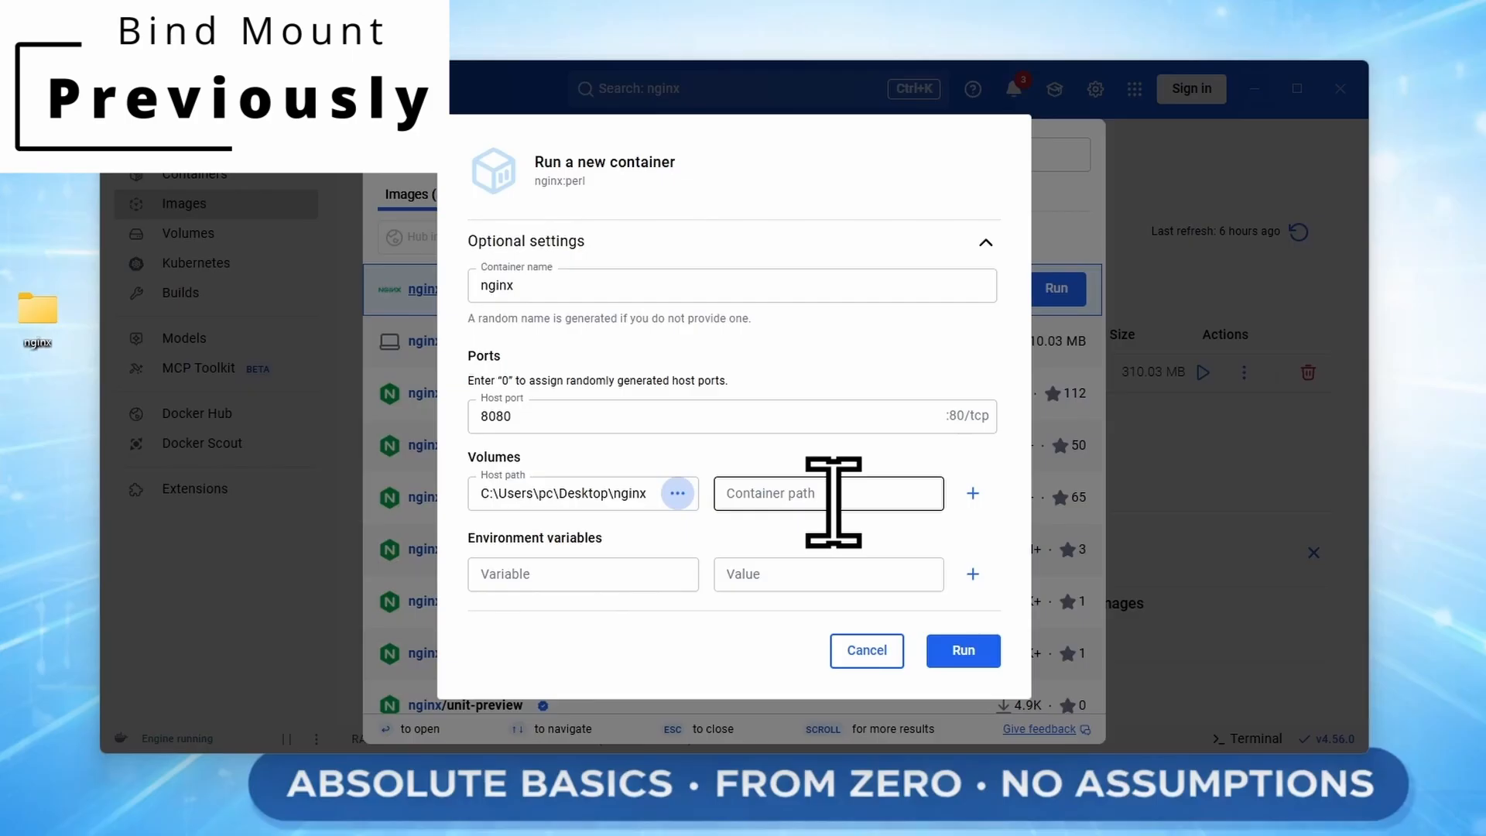
Fill in the container path for the volume mounted from the host path C:\Users\pc\Desktop\nginx.
{"action": "left_click", "coordinate": [834, 499]}
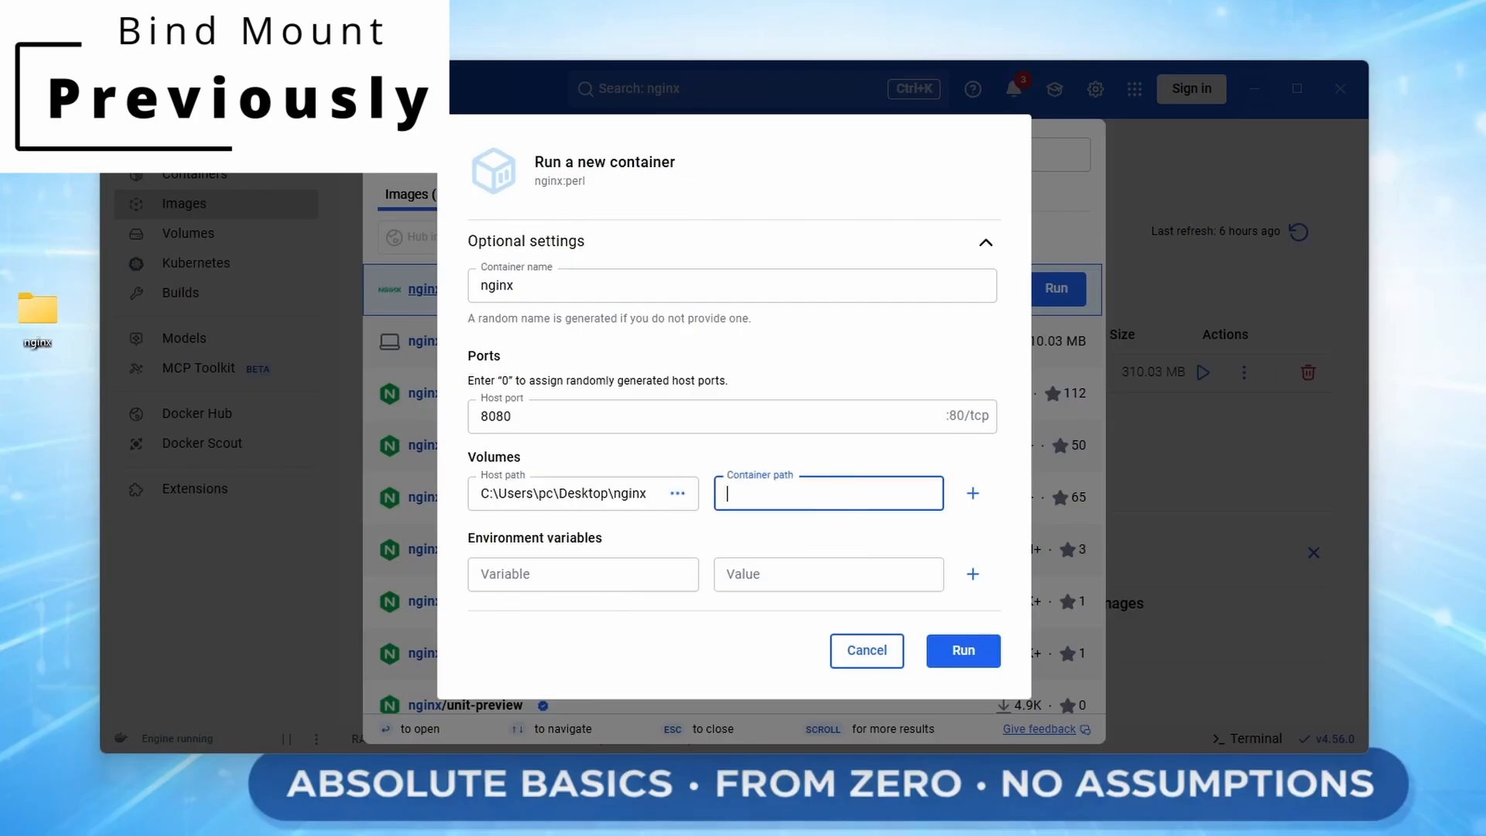
{"action": "type", "text": "/usr/share/nginx/html"}
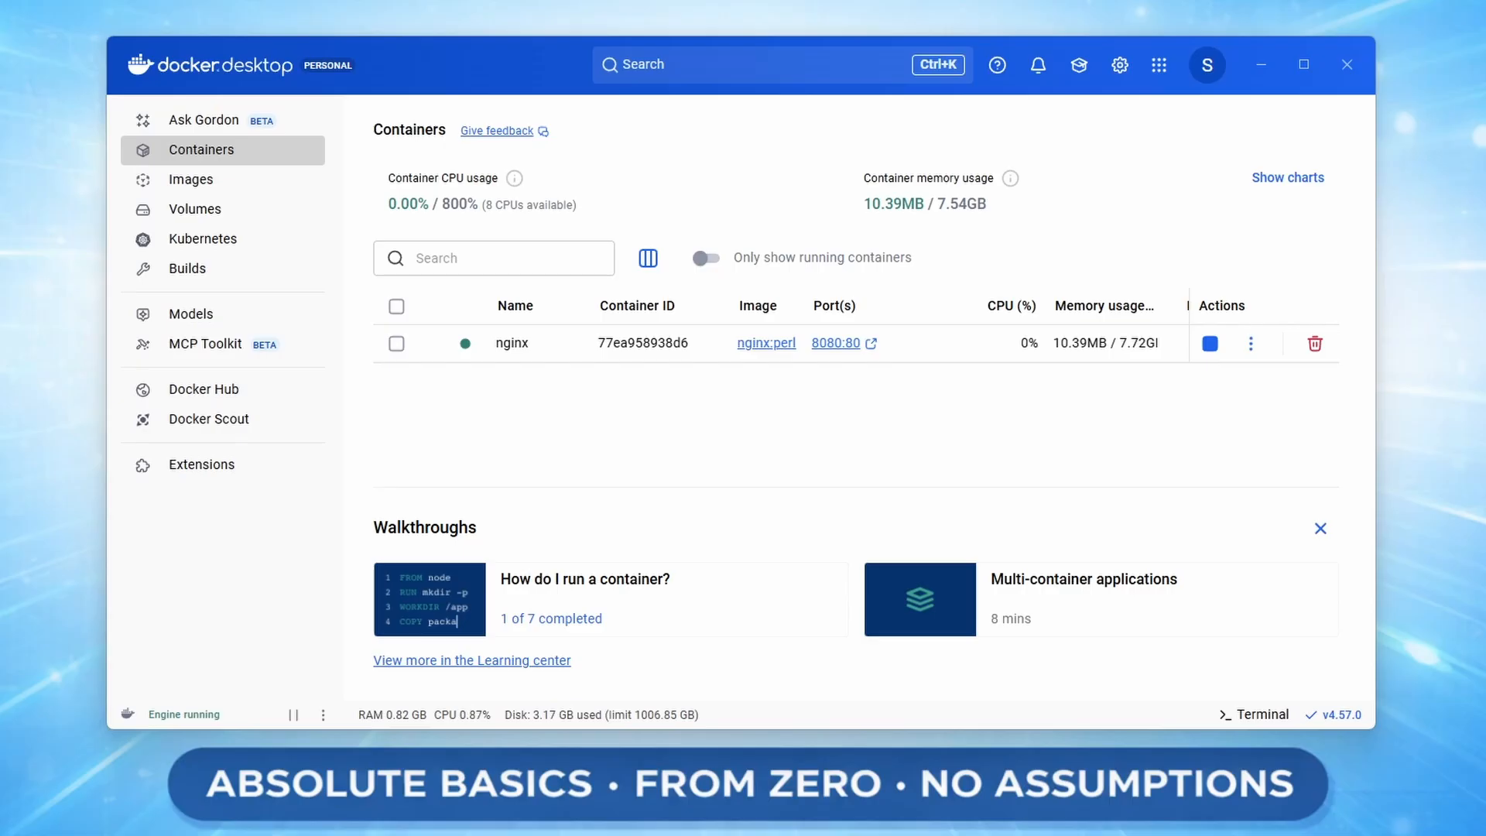
Create a new Docker volume named nginx-volume.
{"action": "left_click", "coordinate": [255, 215]}
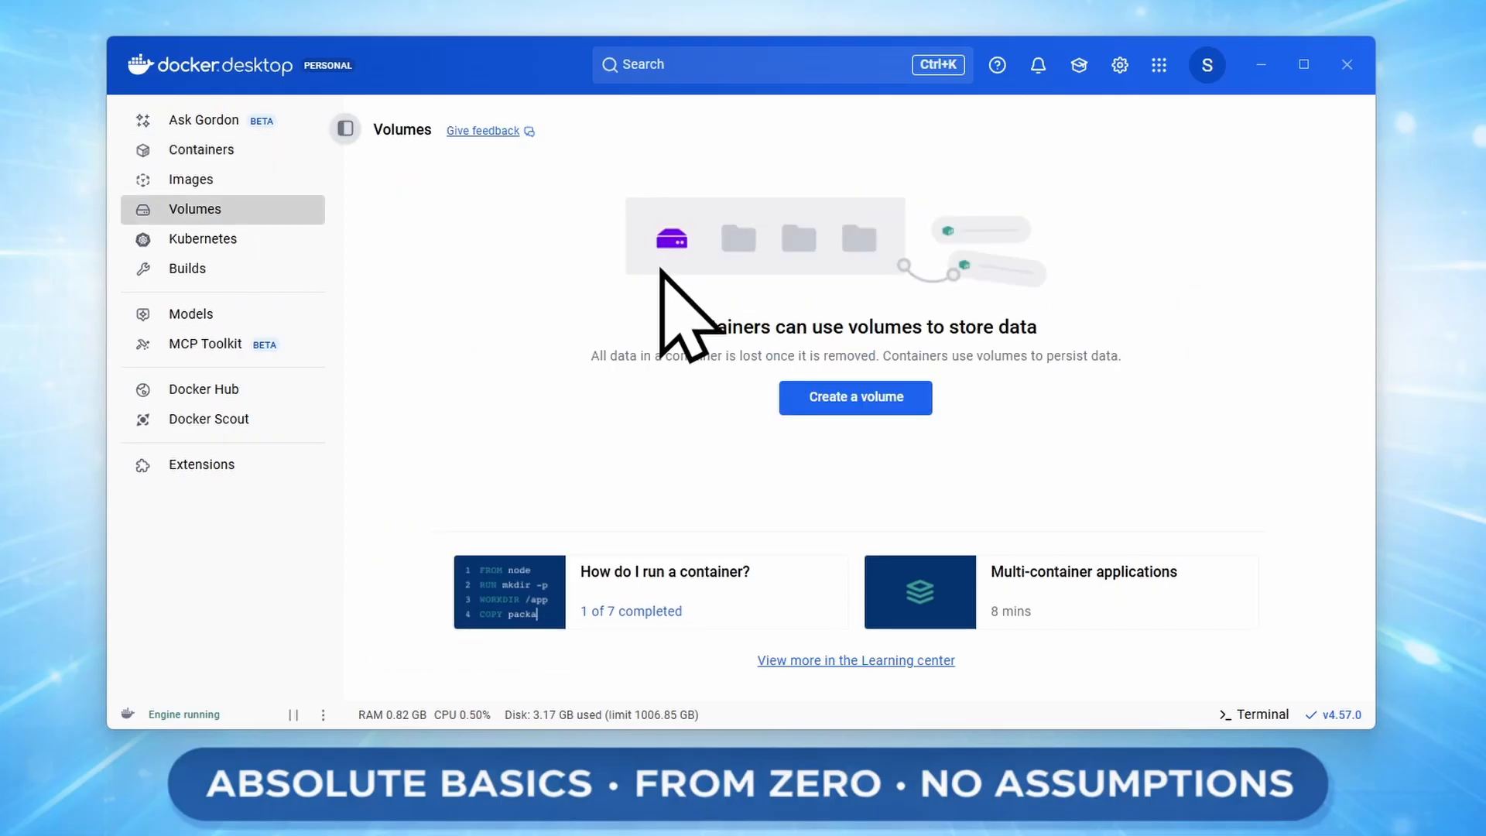
{"action": "left_click", "coordinate": [916, 404]}
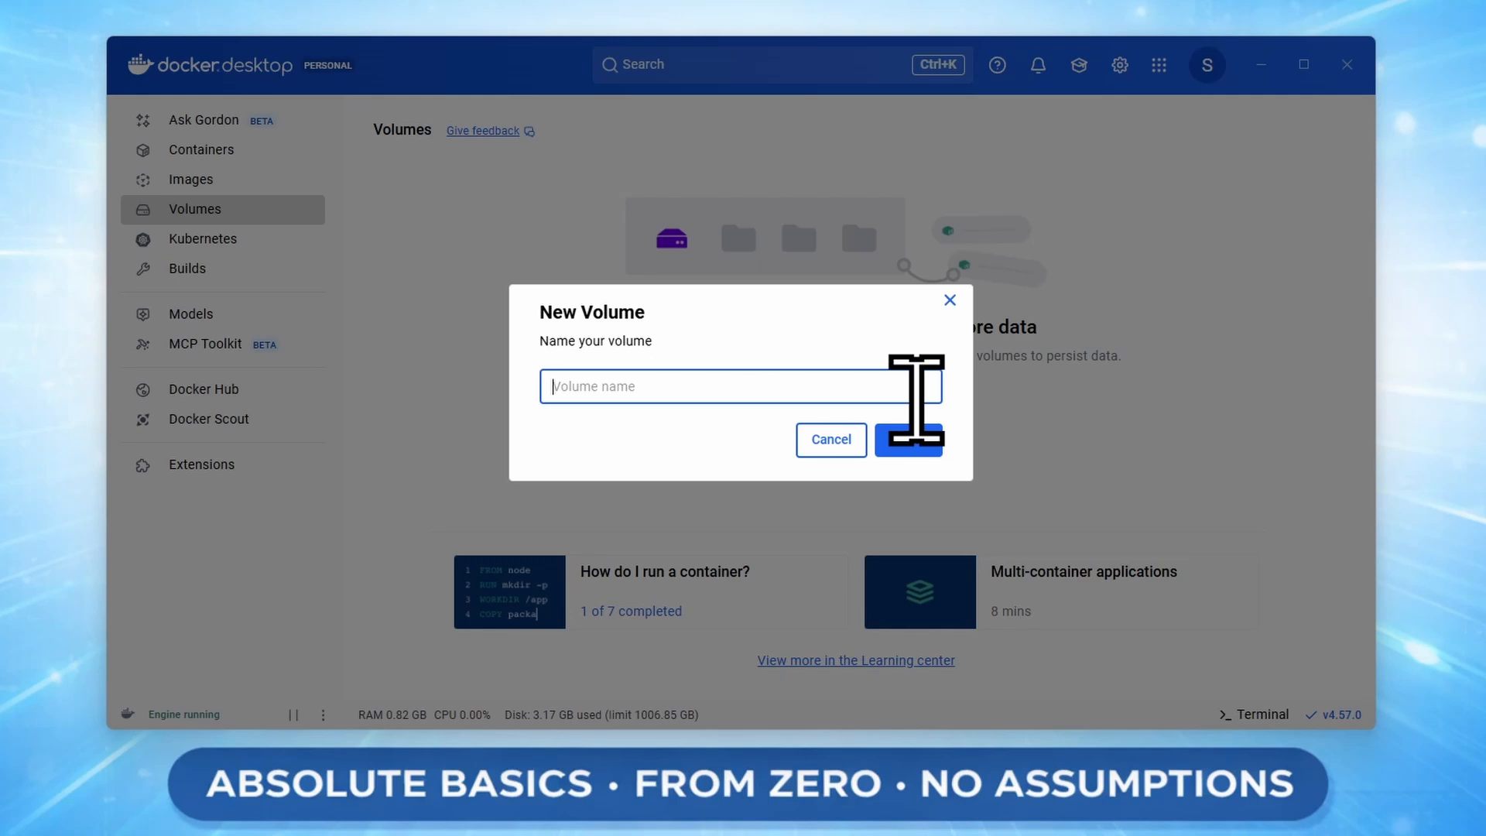
{"action": "type", "text": "nginx-volume"}
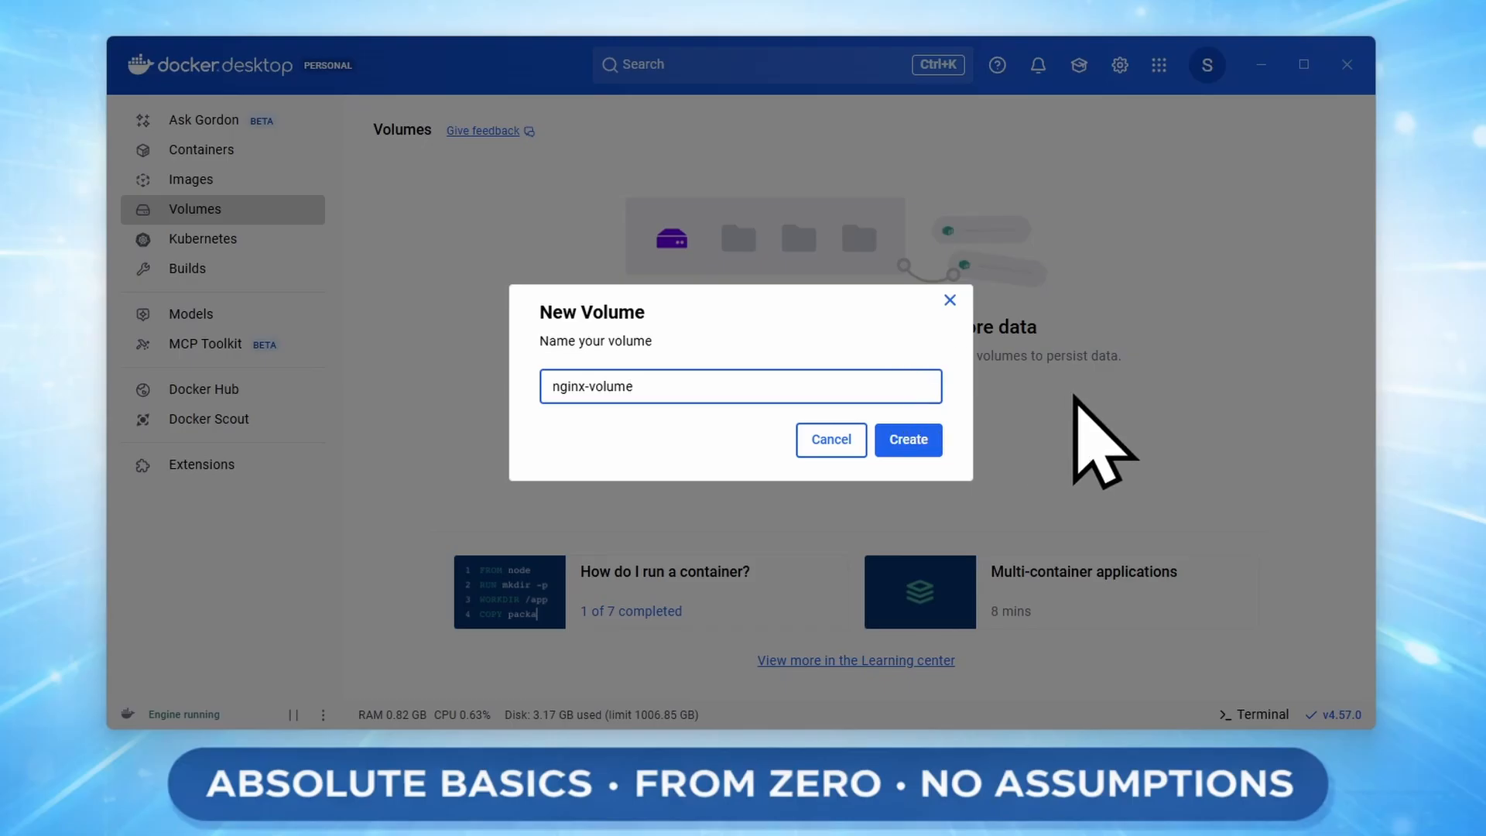
{"action": "left_click", "coordinate": [914, 440]}
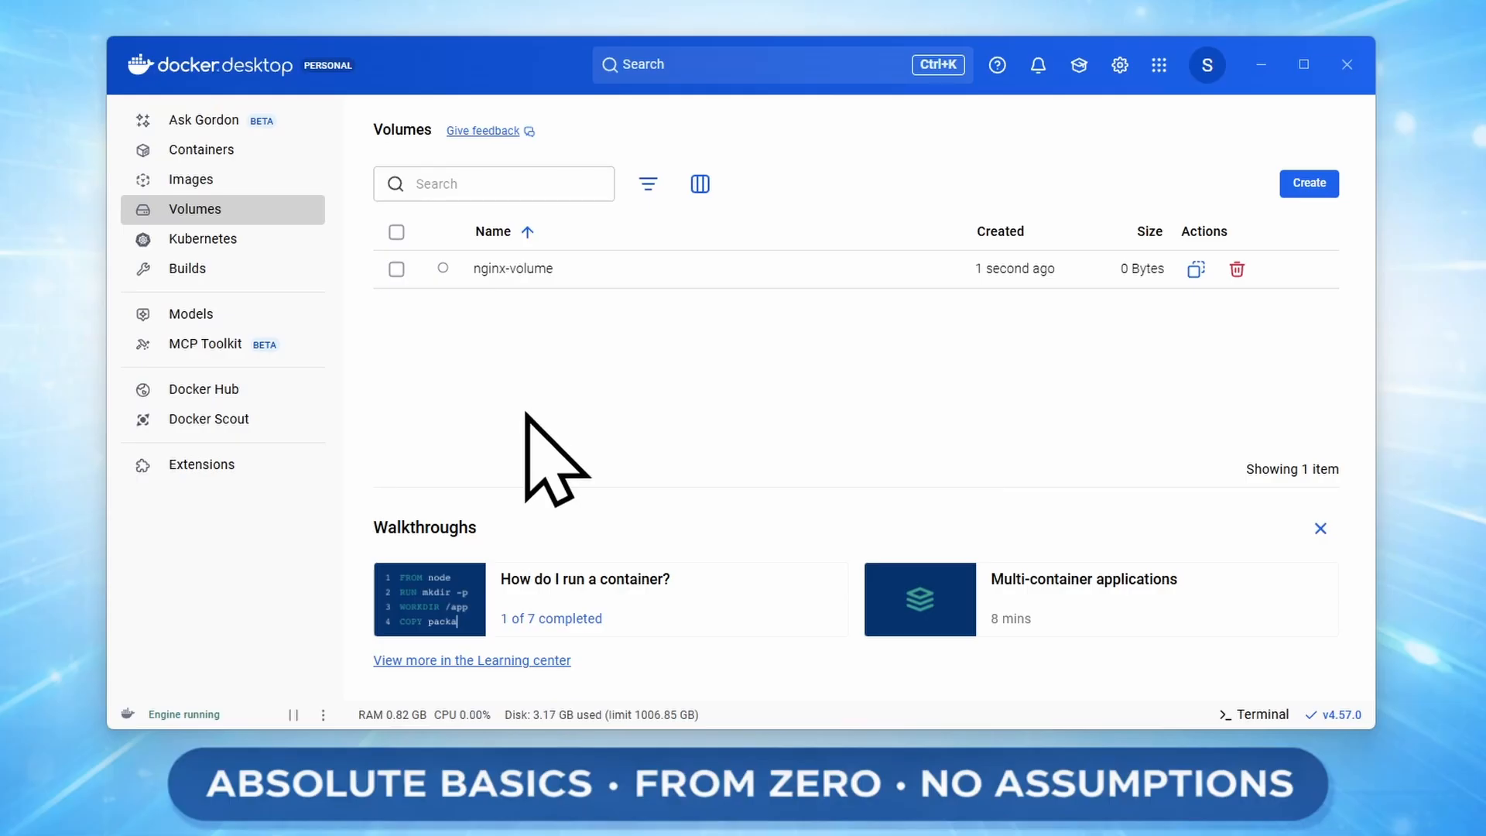
Set up a new container from the local nginx:perl image with the name nginxWithAVolume and host port 8081.
{"action": "left_click", "coordinate": [254, 186]}
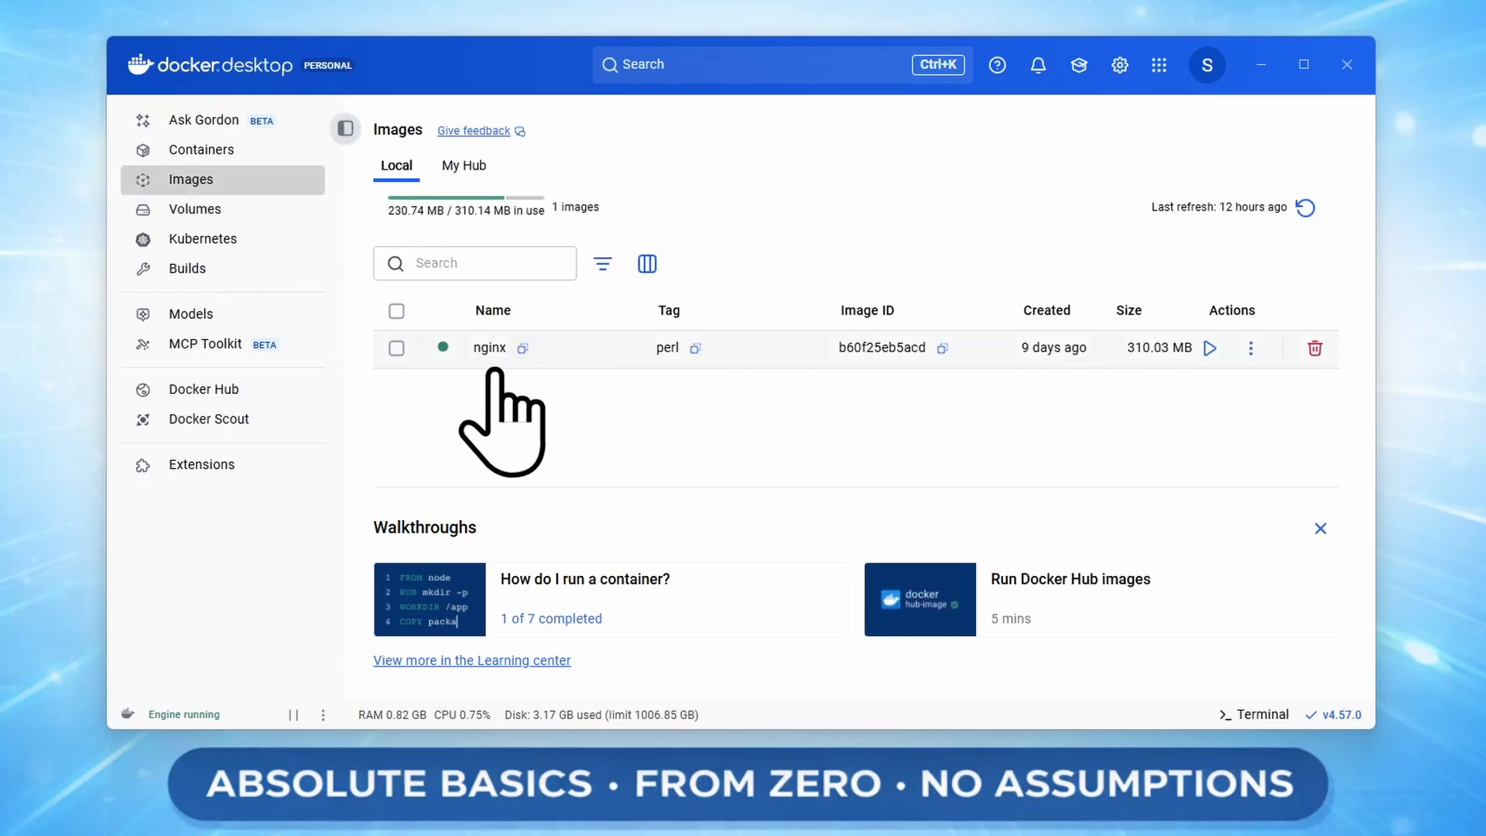
{"action": "left_click", "coordinate": [1209, 347]}
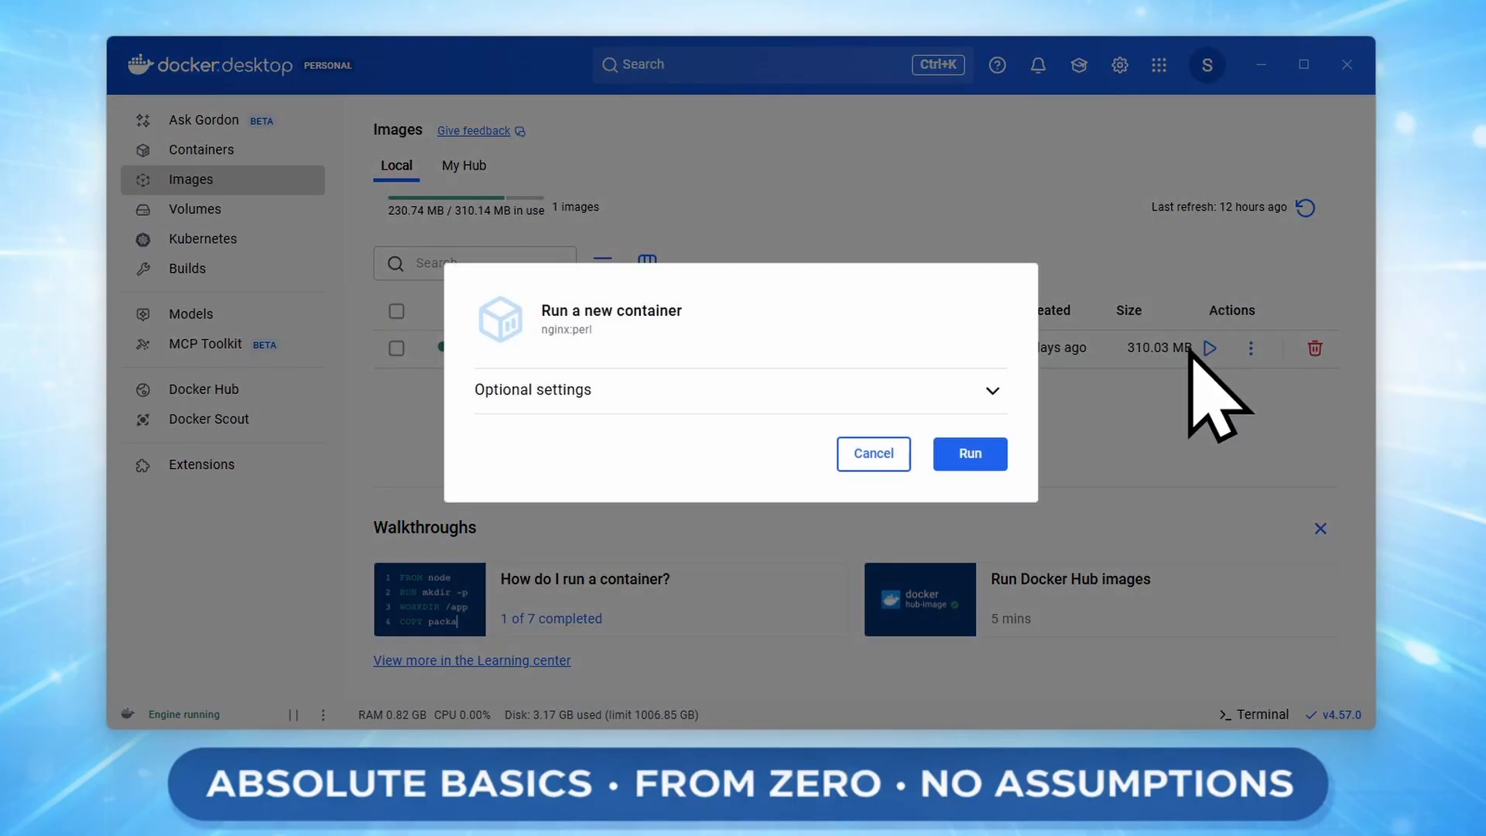
{"action": "left_click", "coordinate": [939, 387]}
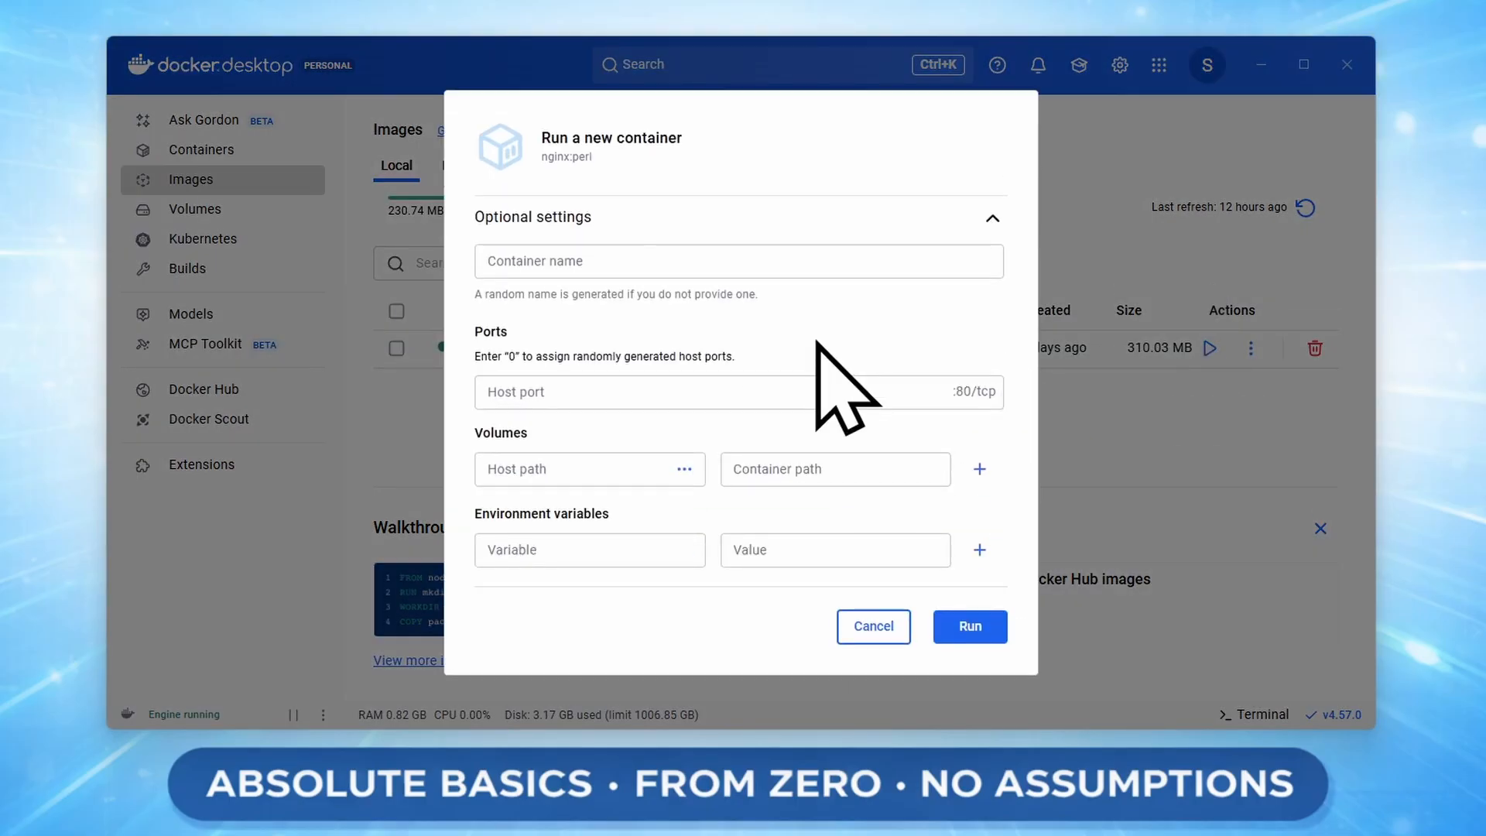
{"action": "left_click", "coordinate": [731, 263]}
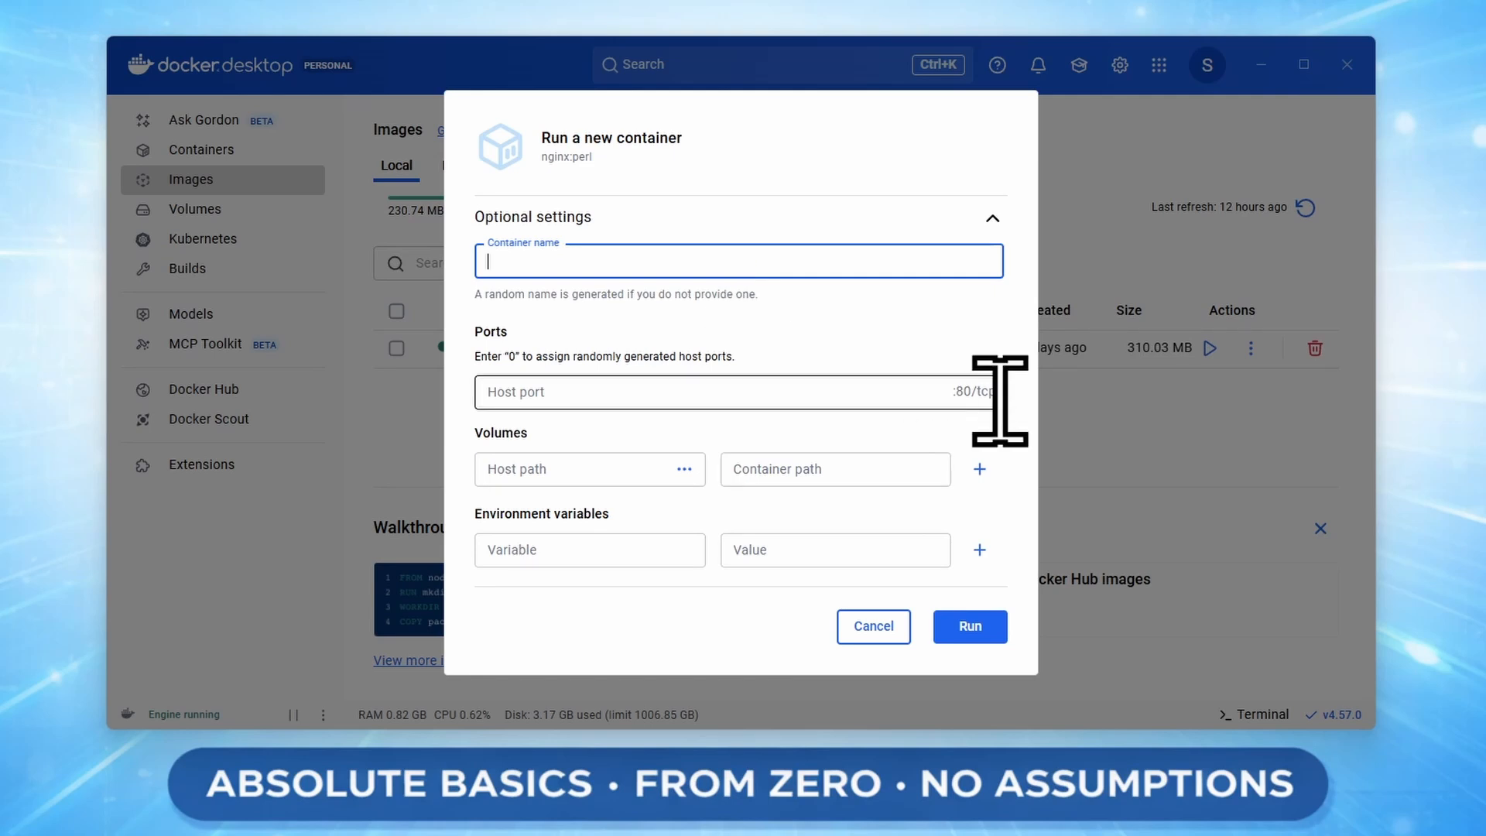
{"action": "type", "text": "nginxWithAVolume"}
{"action": "left_click", "coordinate": [803, 394]}
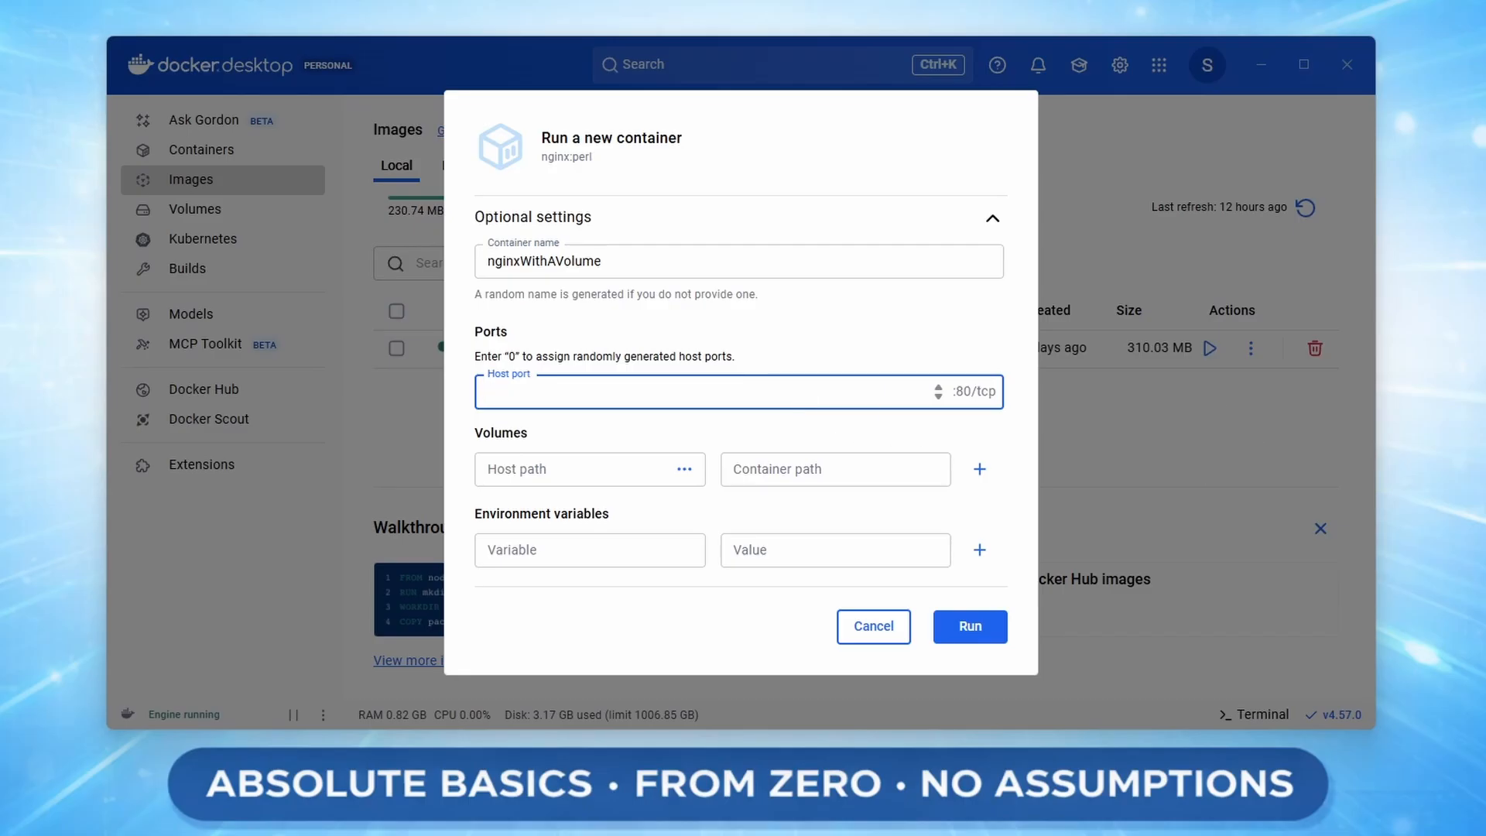
{"action": "type", "text": "8081"}
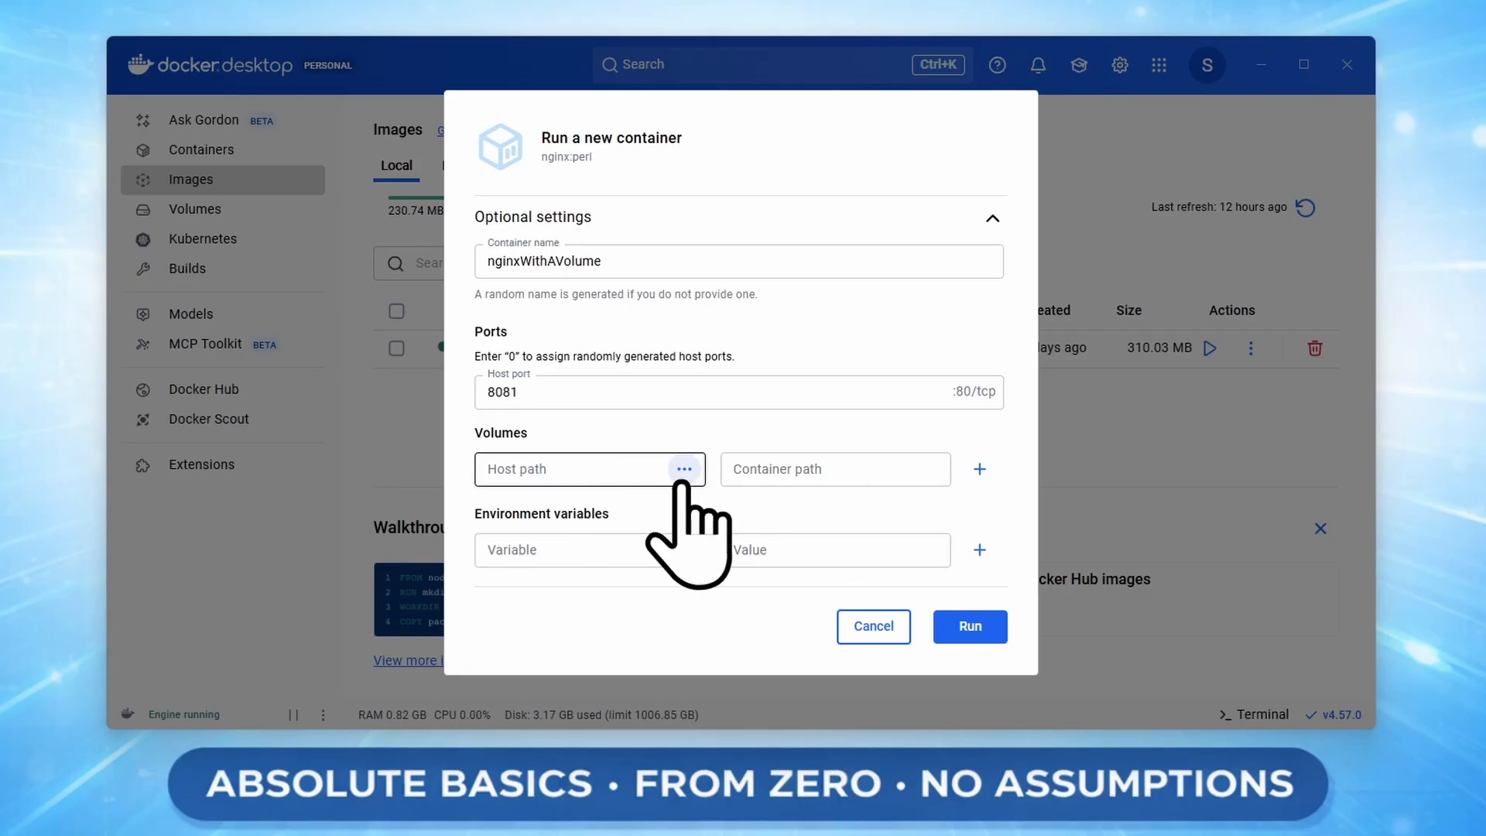
Mount nginx-volume at the container path /usr/share/nginx/html and run the new container.
{"action": "left_click", "coordinate": [630, 473]}
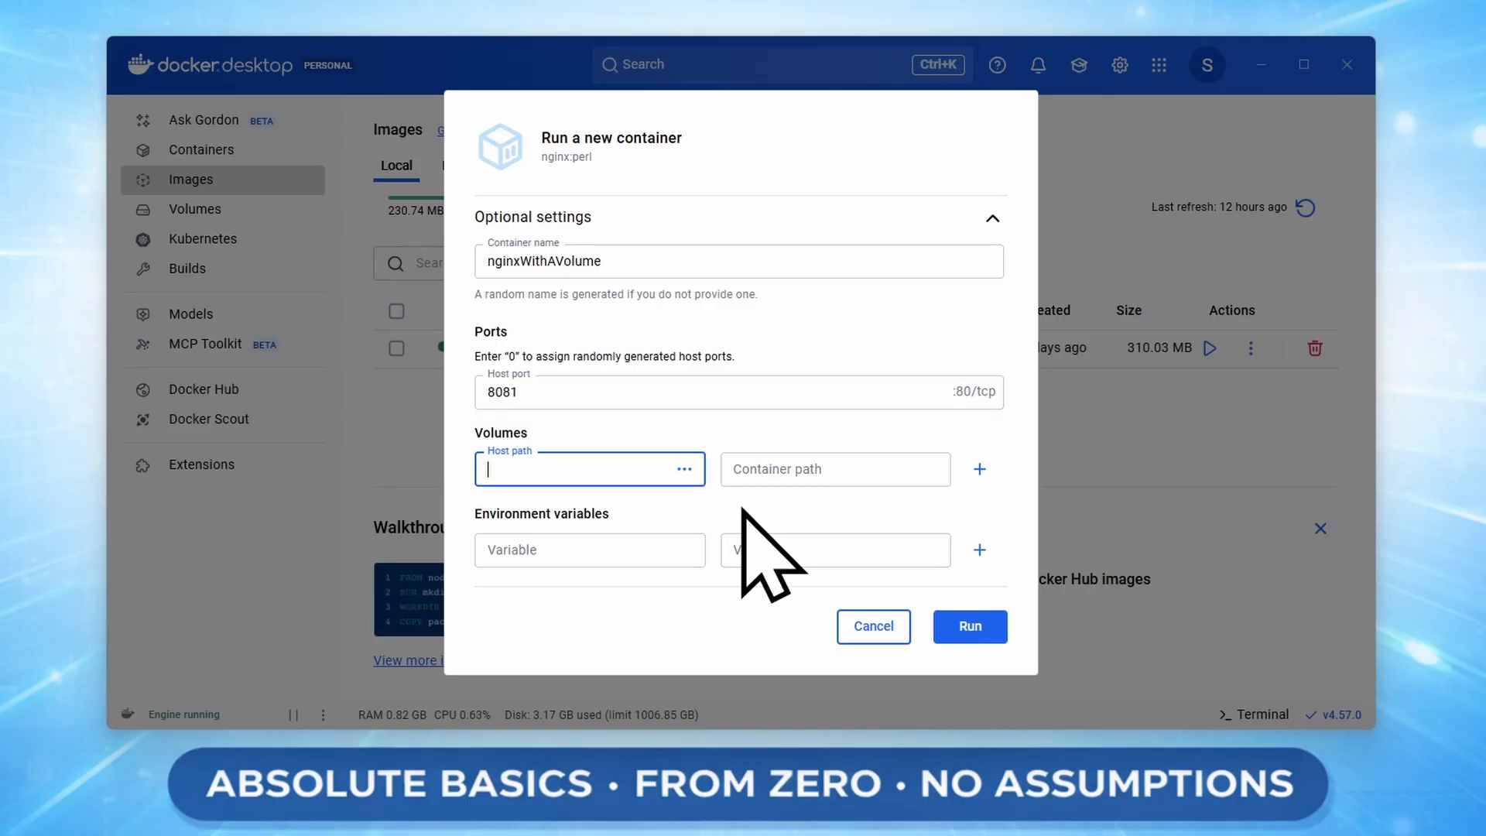
{"action": "type", "text": "nginx-volume"}
{"action": "left_click", "coordinate": [773, 476]}
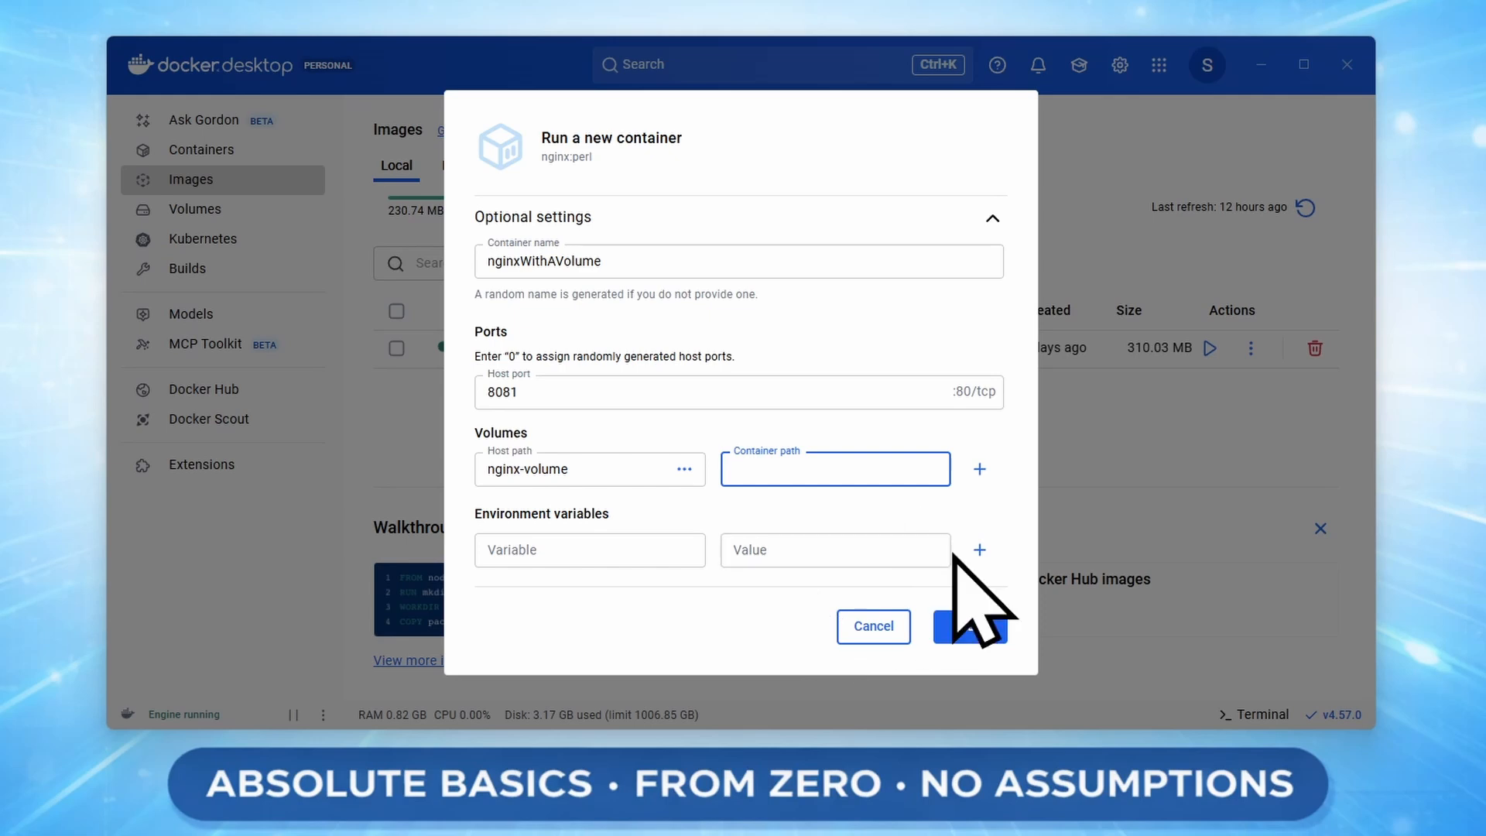
{"action": "type", "text": "/usr/share/nginx/html"}
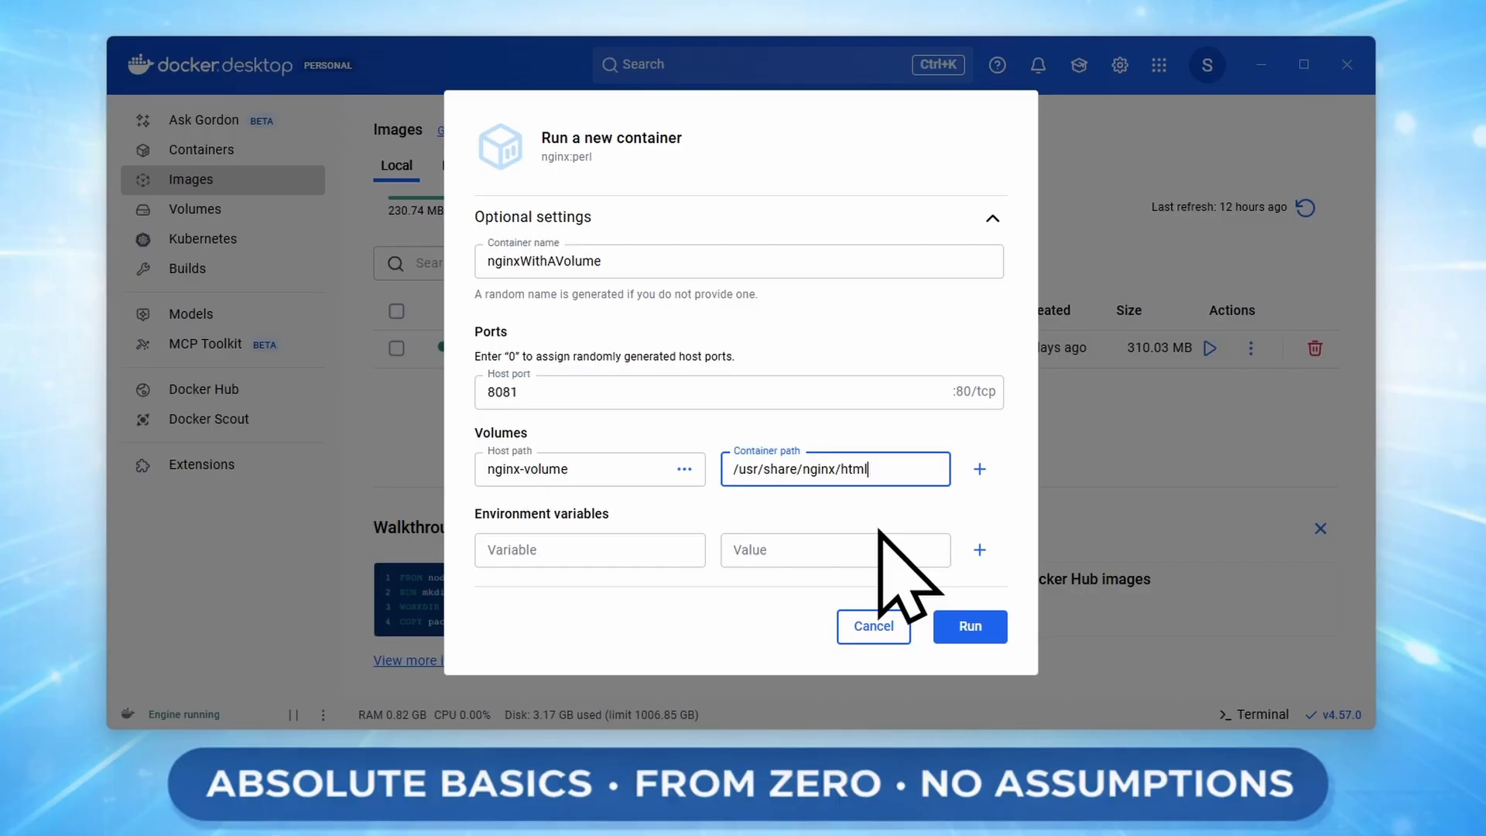
{"action": "left_click", "coordinate": [970, 627]}
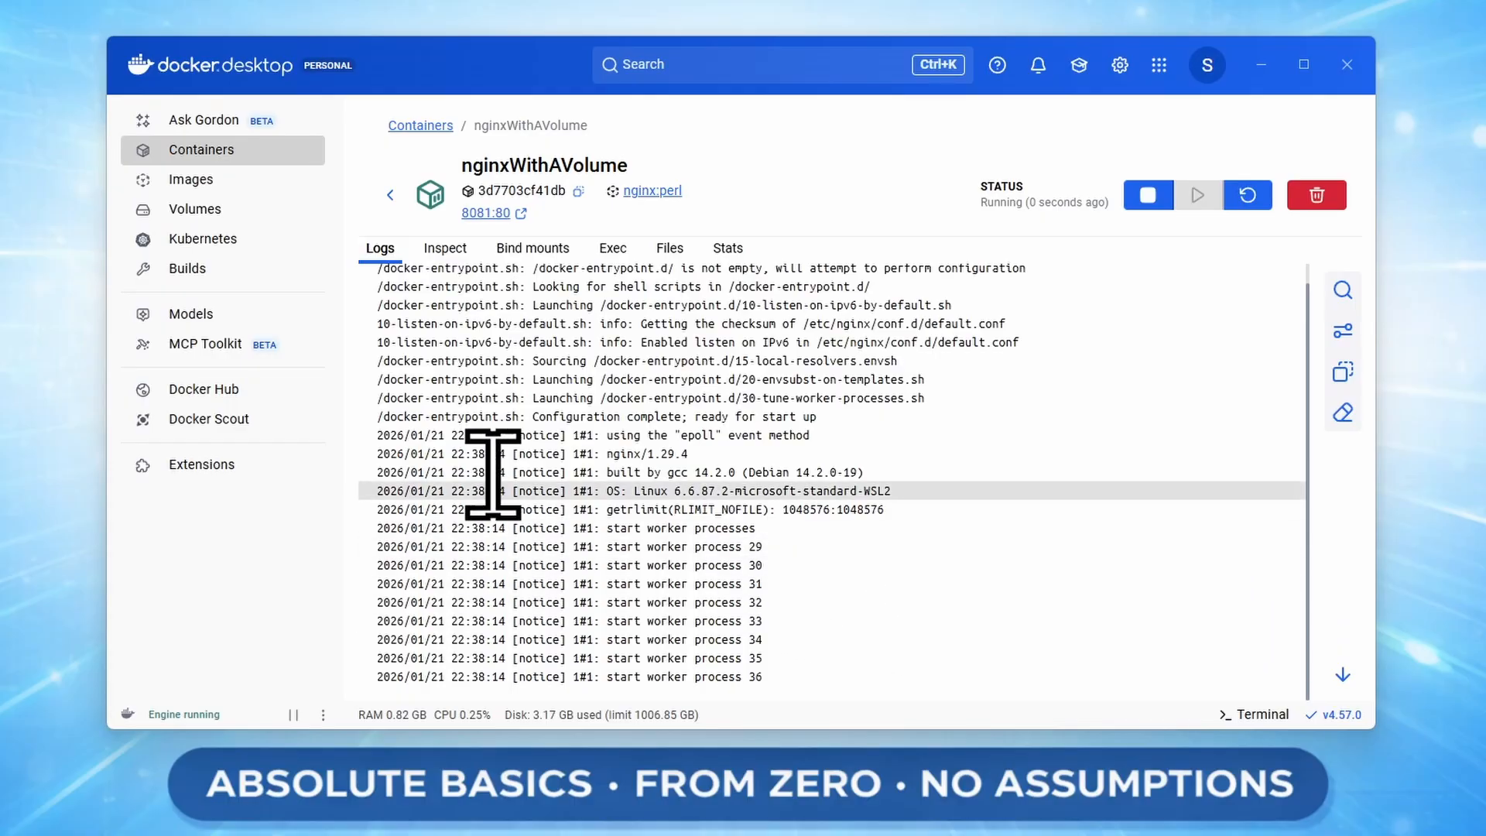
Look over the new container's startup log and return to the list of all containers.
{"action": "left_click_drag", "start_coordinate": [418, 435], "coordinate": [762, 416]}
{"action": "left_click", "coordinate": [890, 482]}
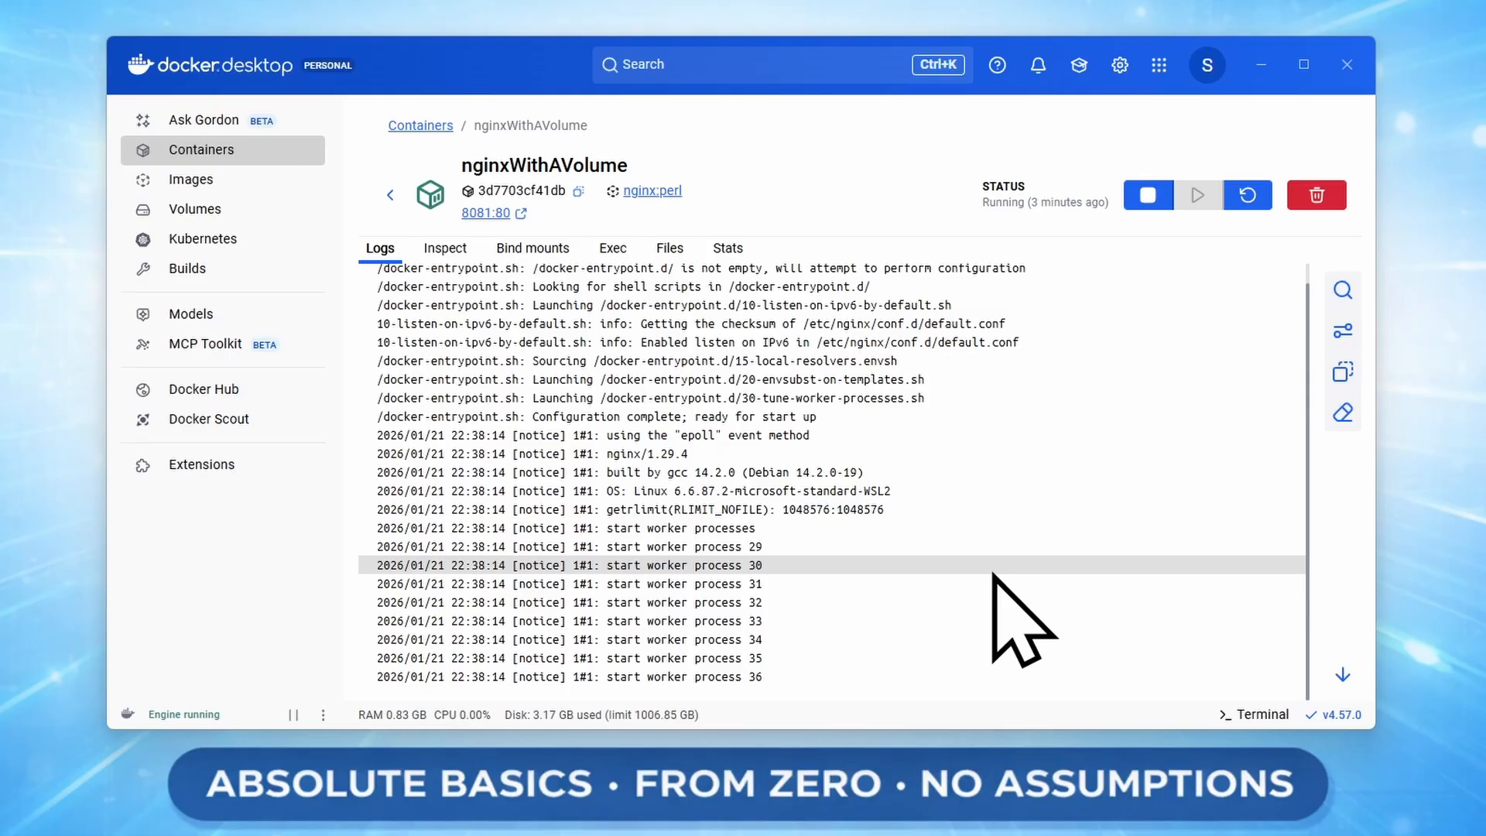
{"action": "left_click", "coordinate": [267, 147]}
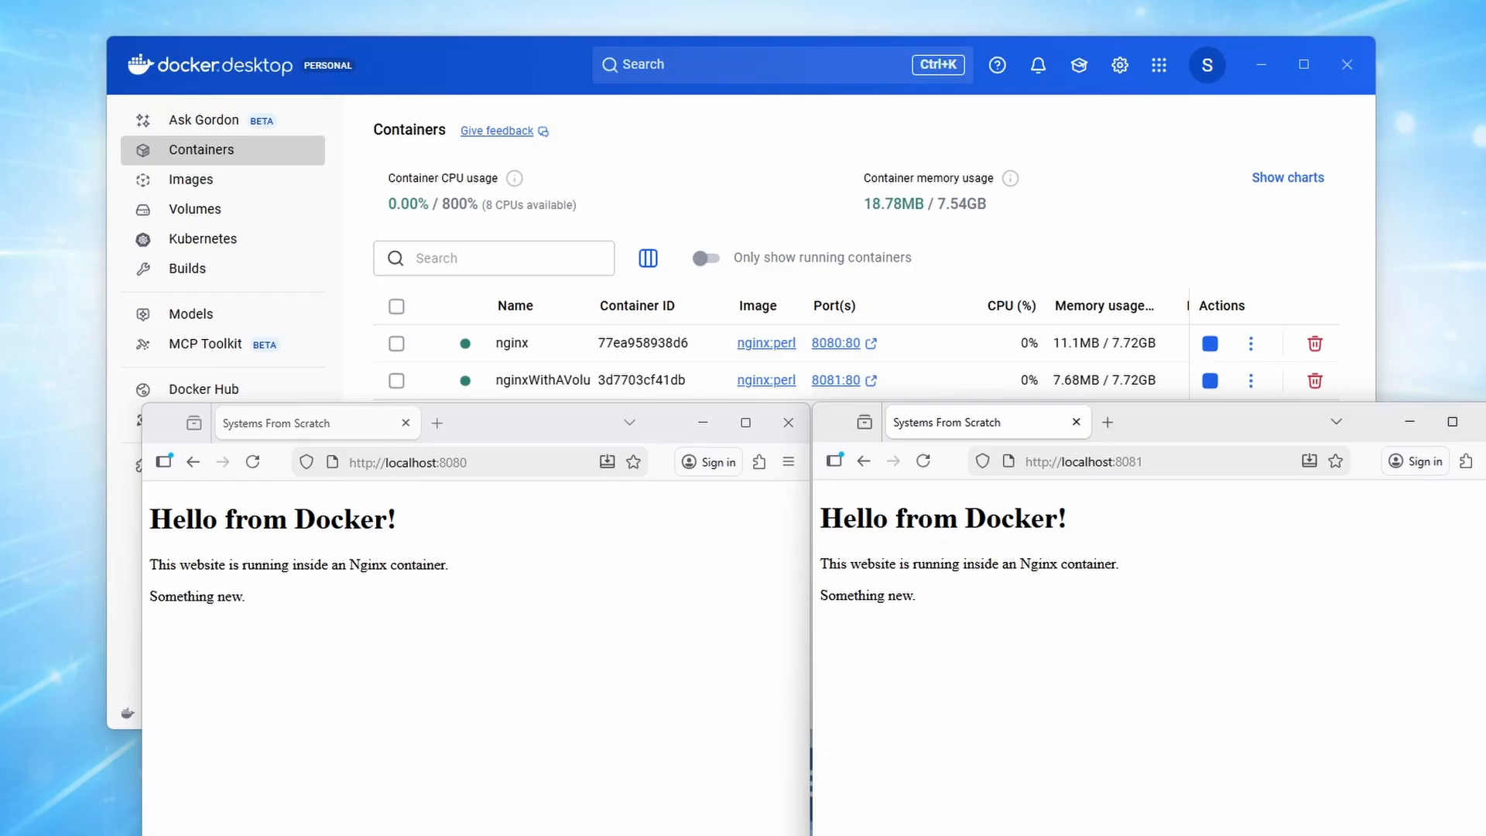
Examine nginx-volume: its usage status, its stored files, the file options of index.html, and the container using it.
{"action": "left_click", "coordinate": [267, 210]}
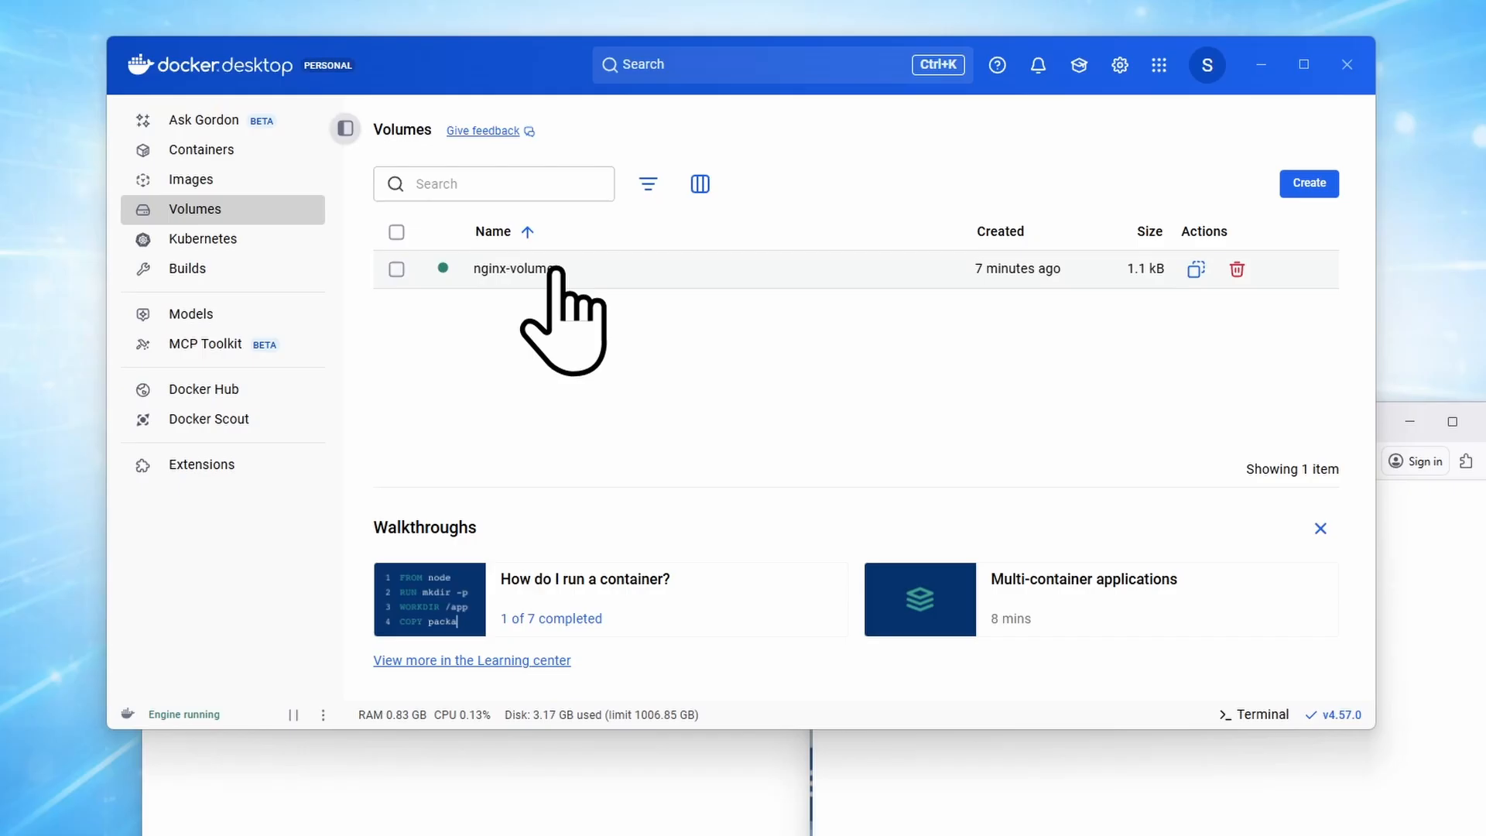
{"action": "mouse_move", "coordinate": [442, 268]}
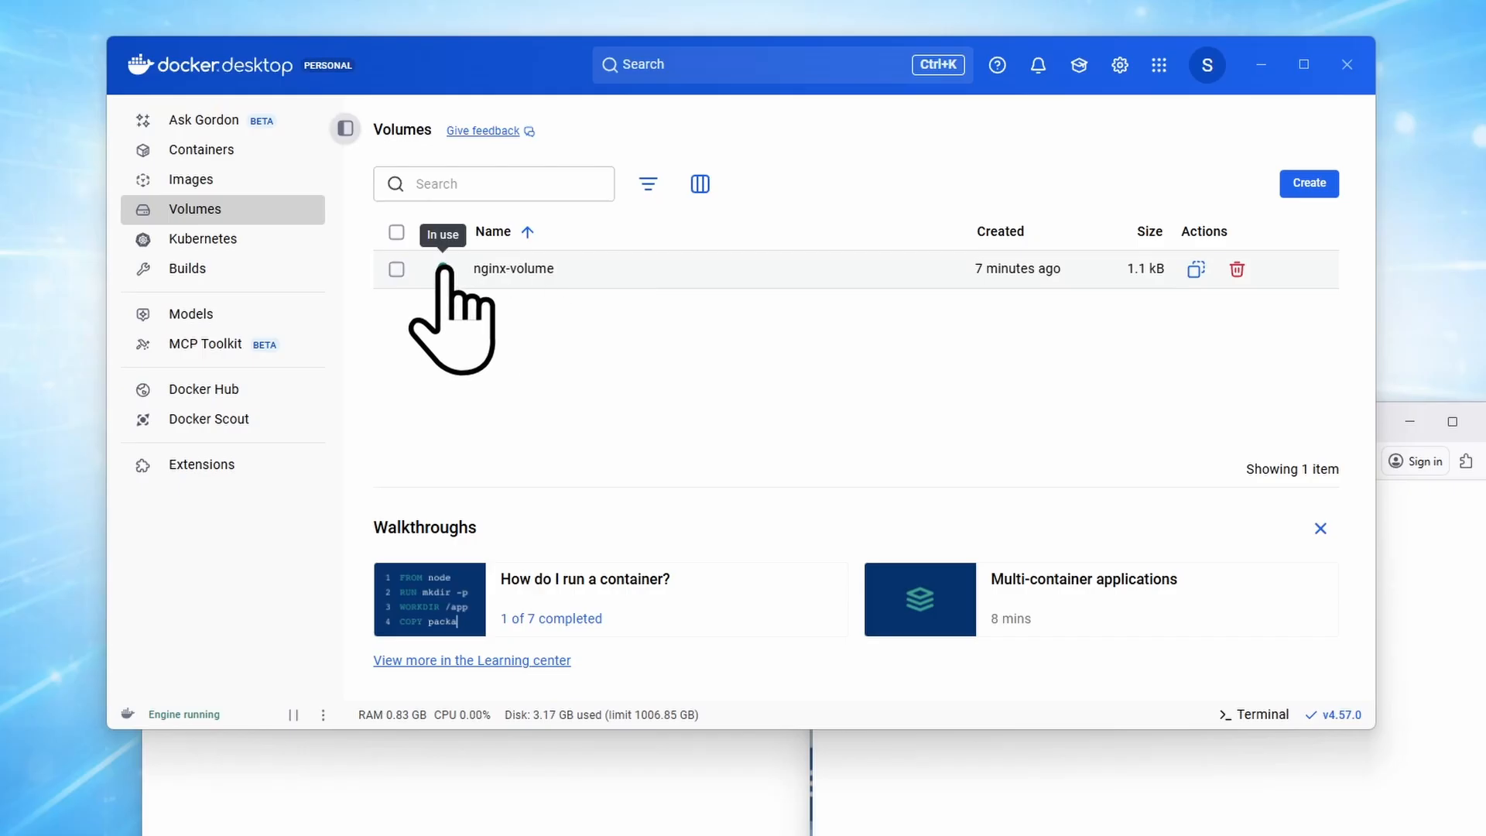
{"action": "left_click", "coordinate": [544, 270]}
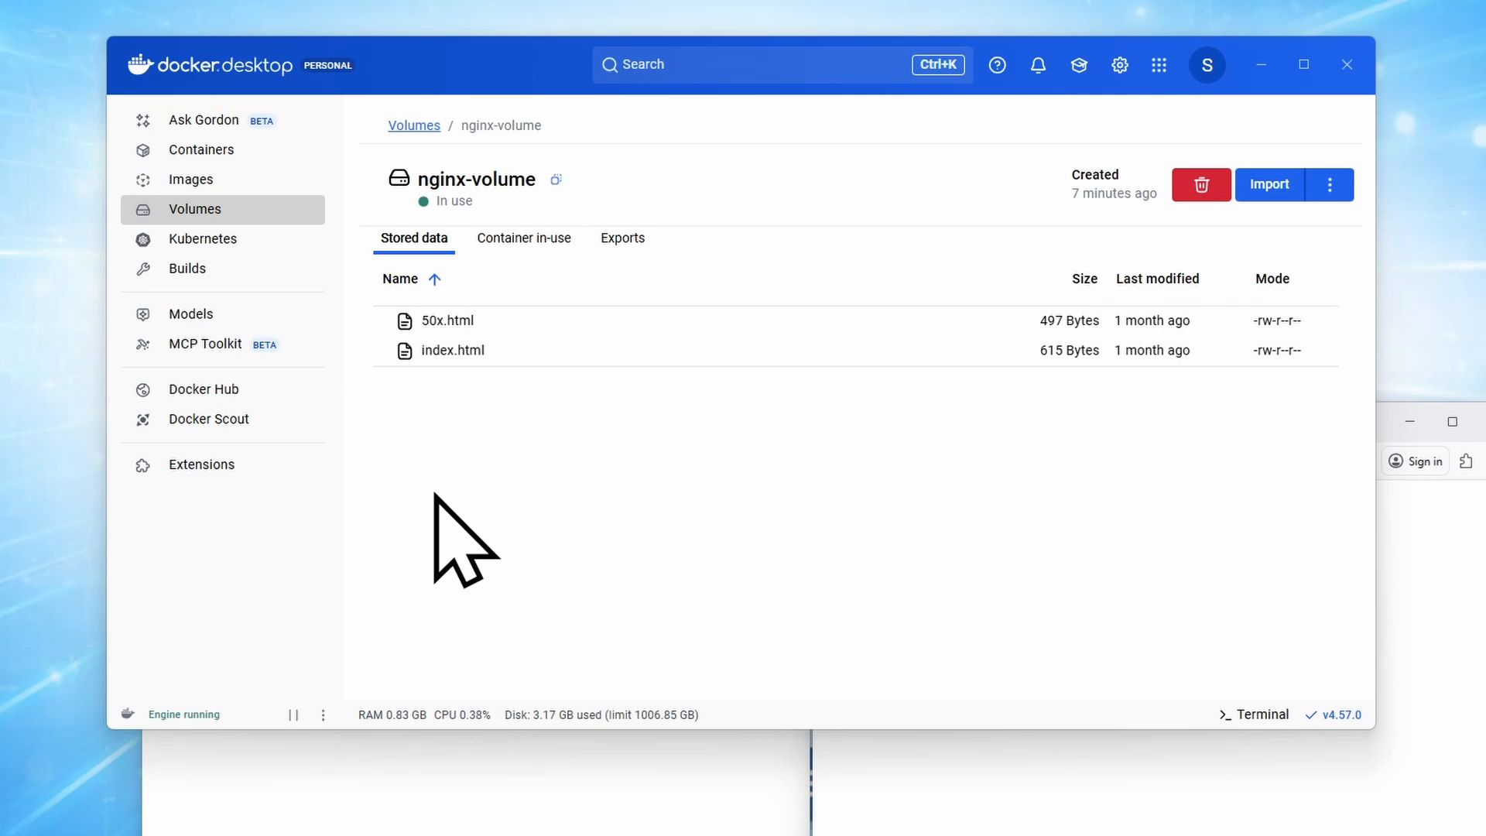
{"action": "right_click", "coordinate": [478, 350]}
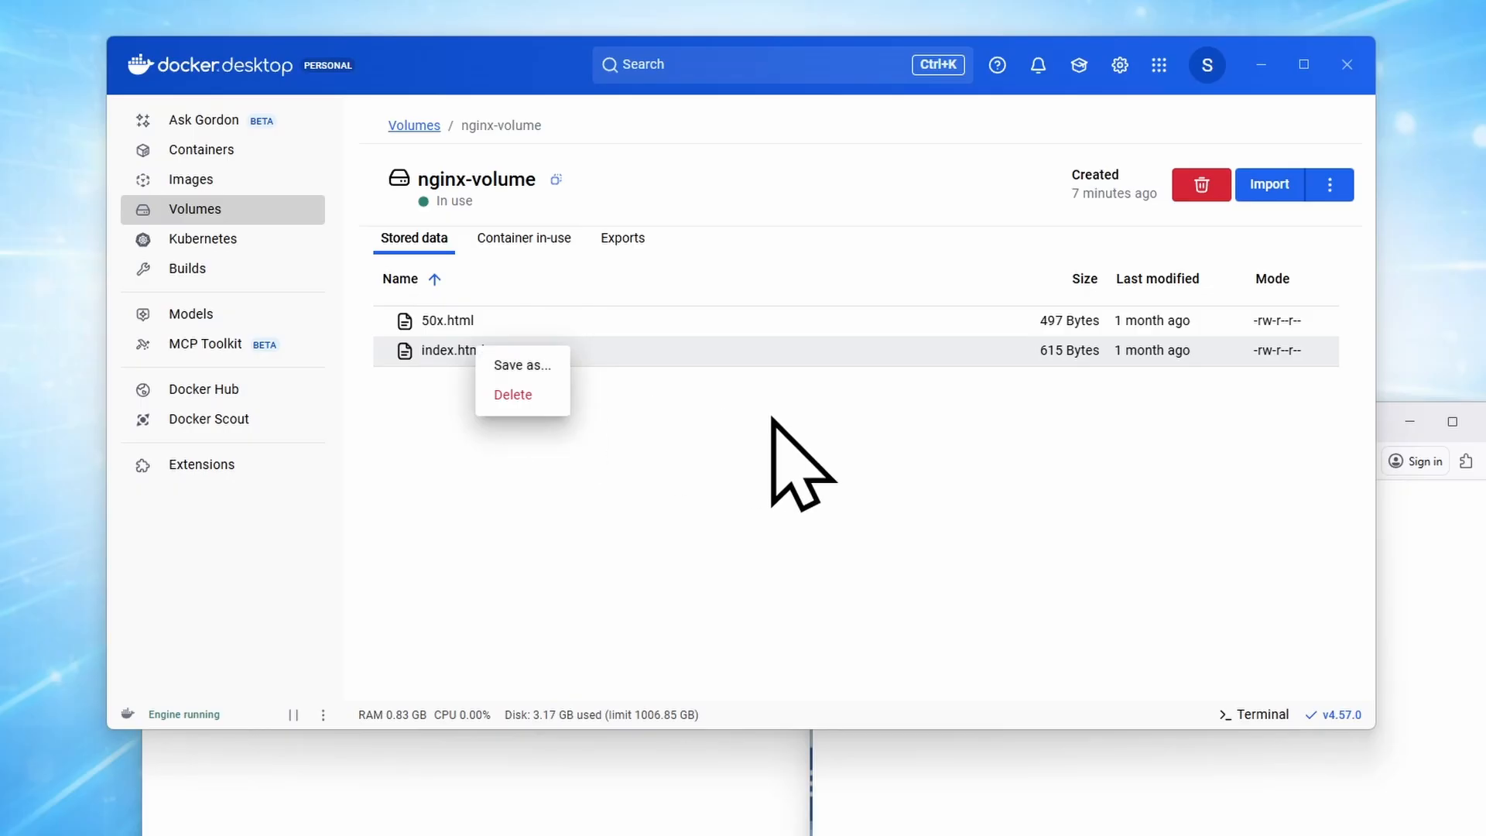
{"action": "key", "text": "Escape"}
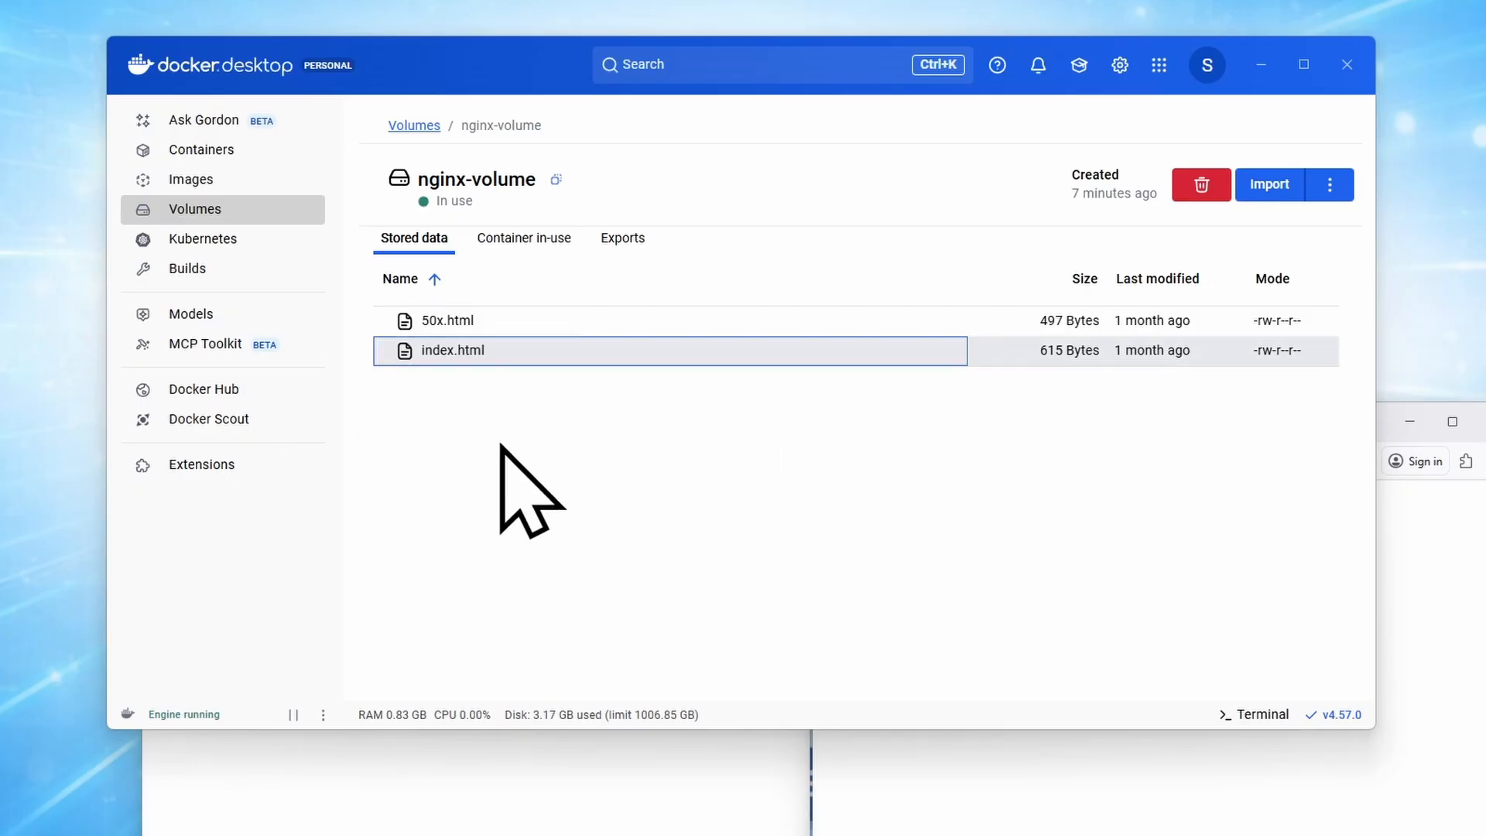
{"action": "left_click", "coordinate": [526, 240]}
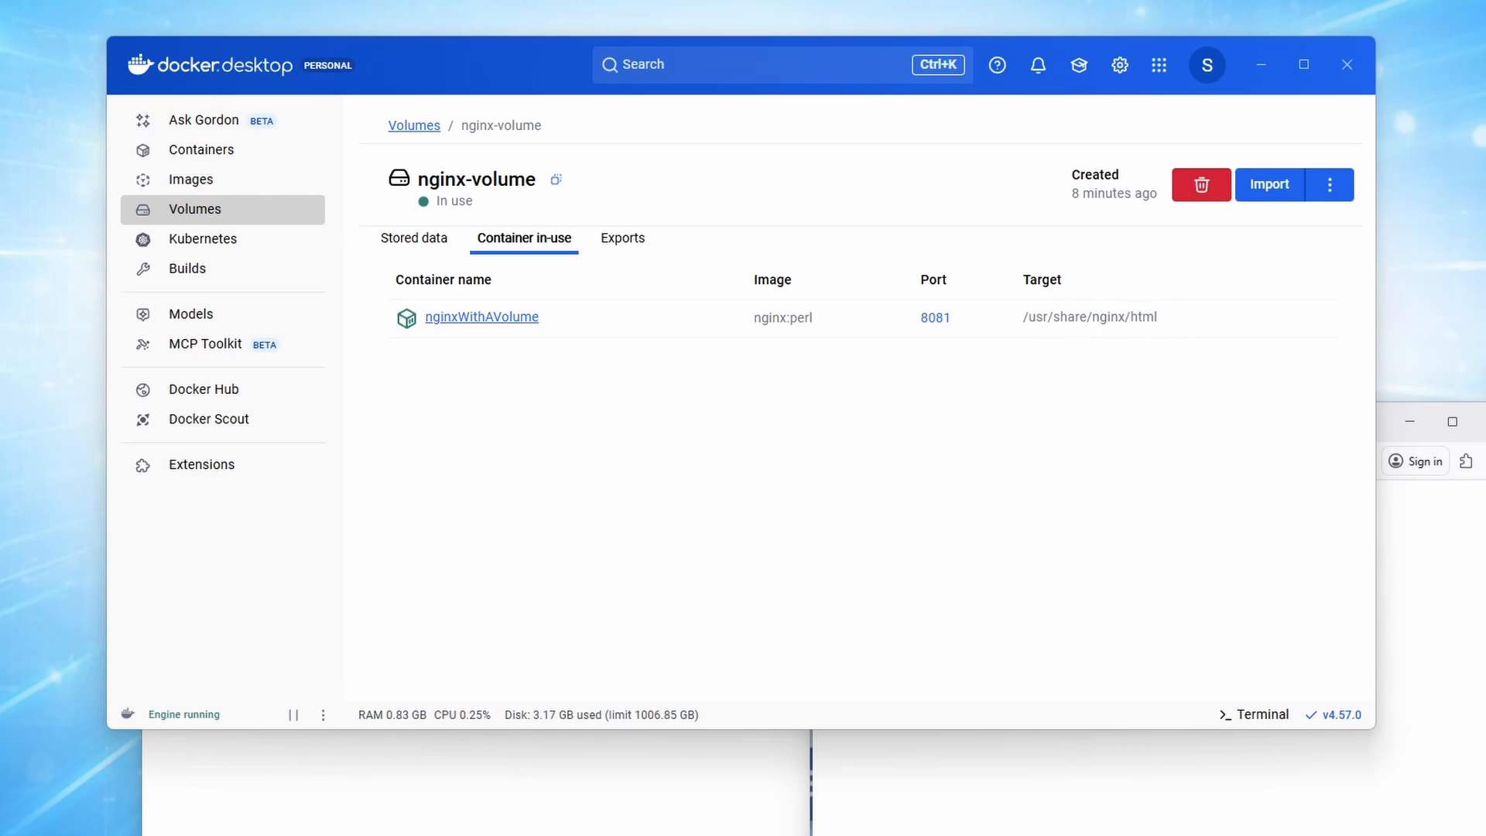
Open the file listing of the nginxWithAVolume container.
{"action": "left_click", "coordinate": [236, 151]}
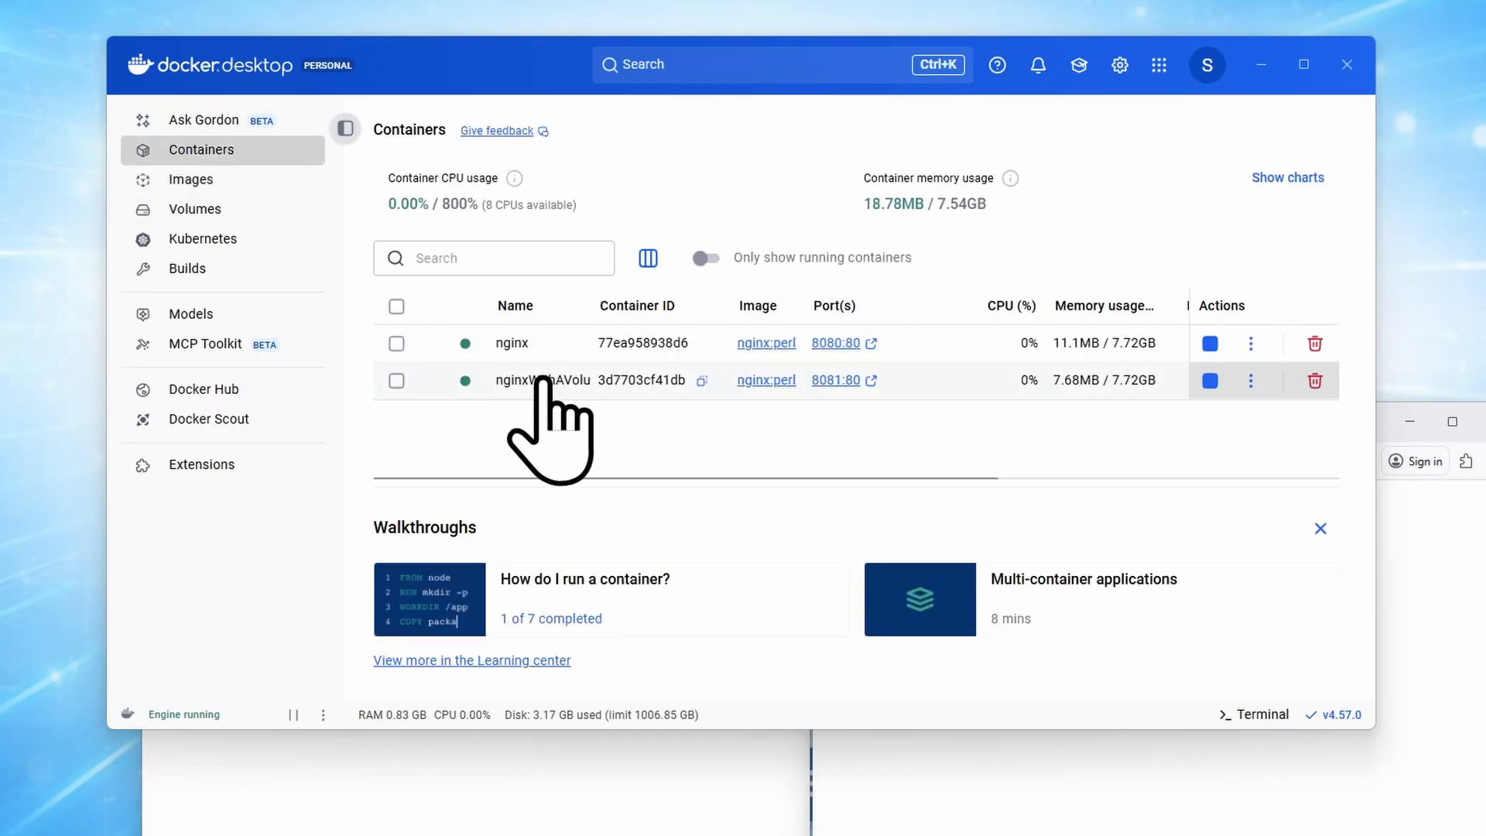
{"action": "left_click", "coordinate": [542, 383]}
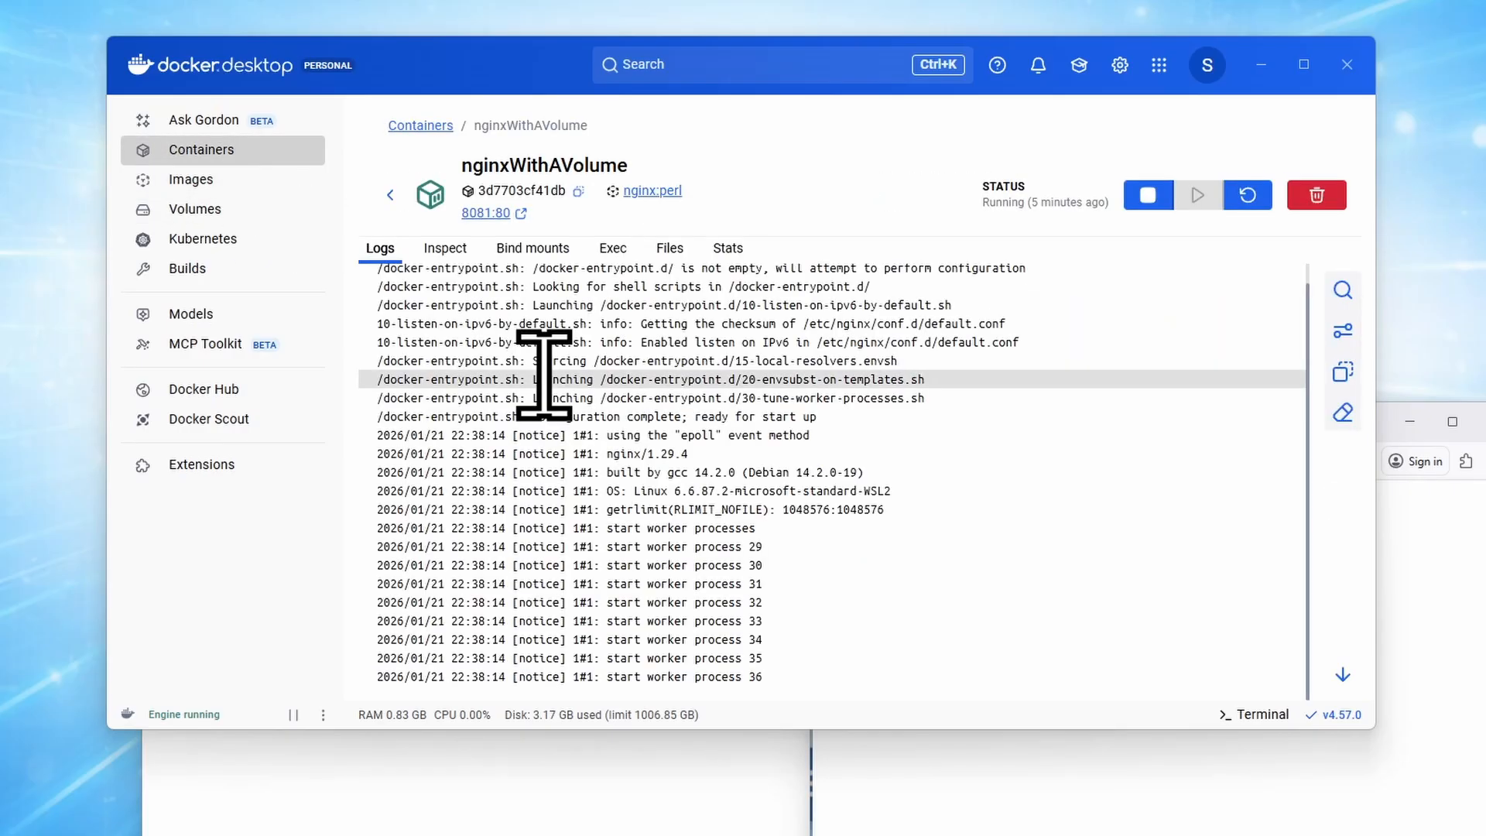
{"action": "left_click", "coordinate": [673, 261]}
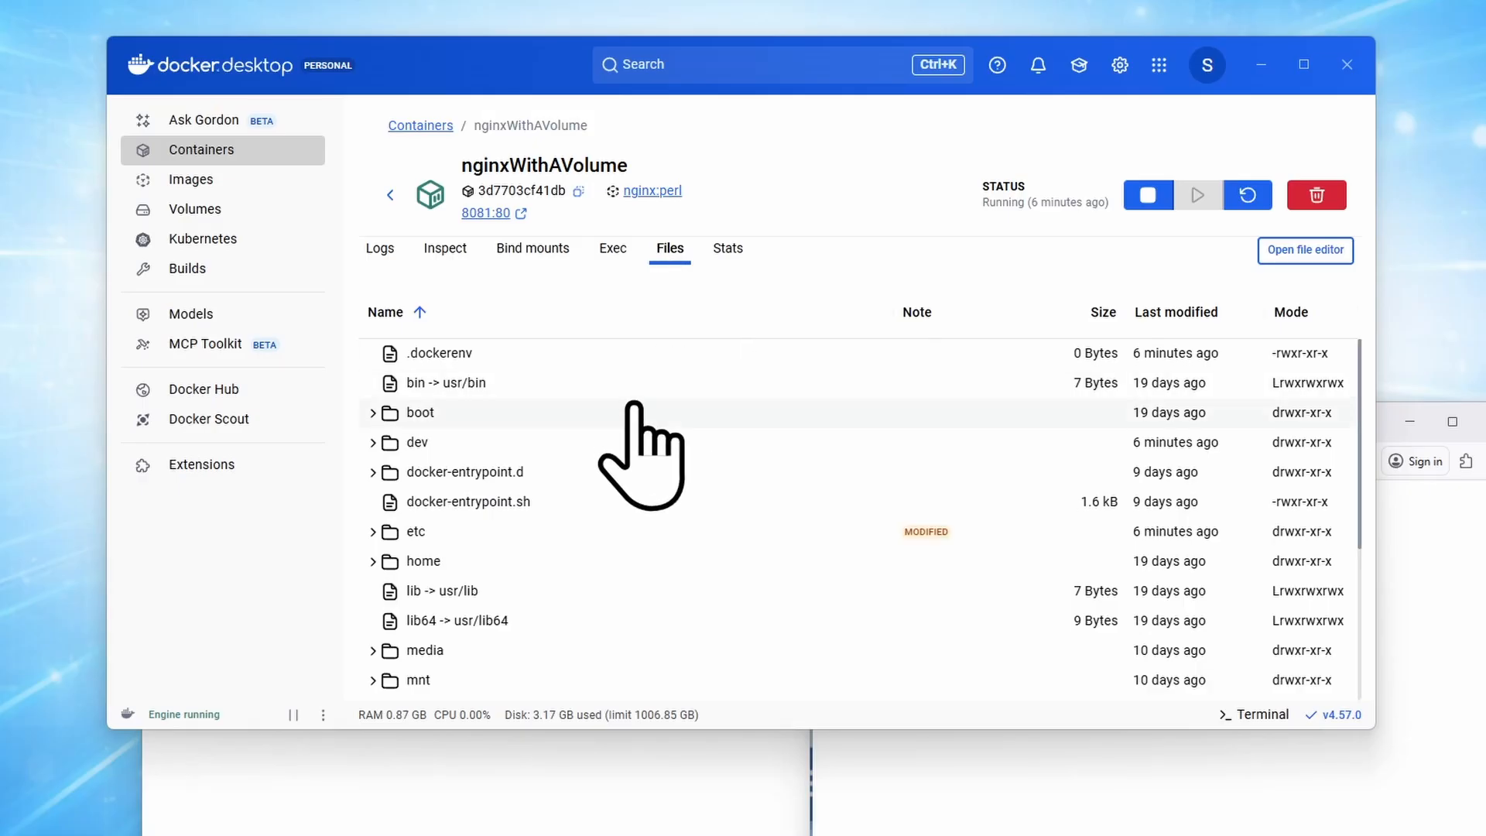
Expand the container's folders down to usr/share/nginx/html and check which actions the html folder offers.
{"action": "scroll", "coordinate": [633, 404], "scroll_direction": "down", "scroll_amount": 6}
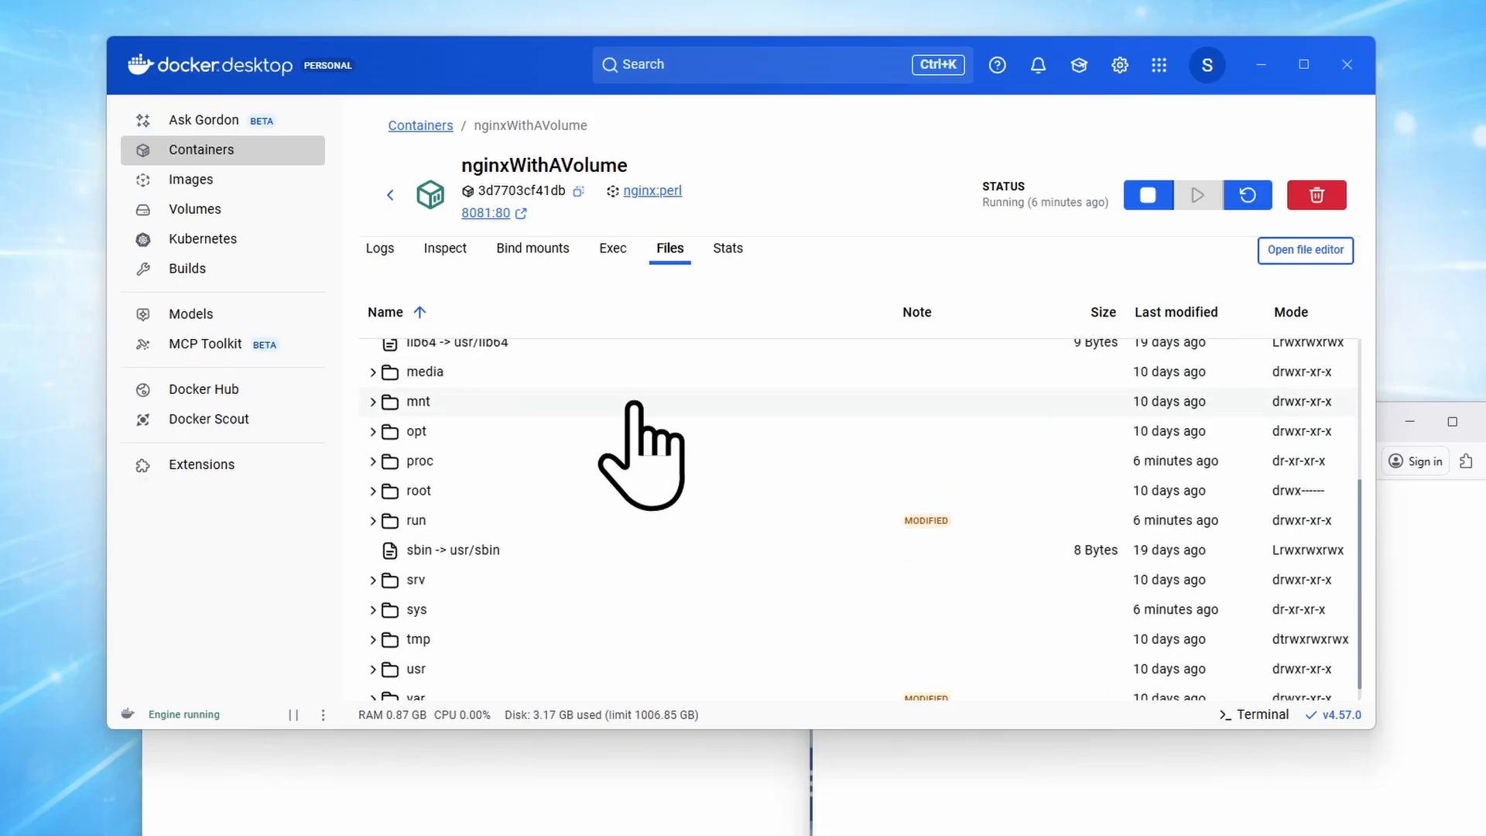
{"action": "double_click", "coordinate": [429, 656]}
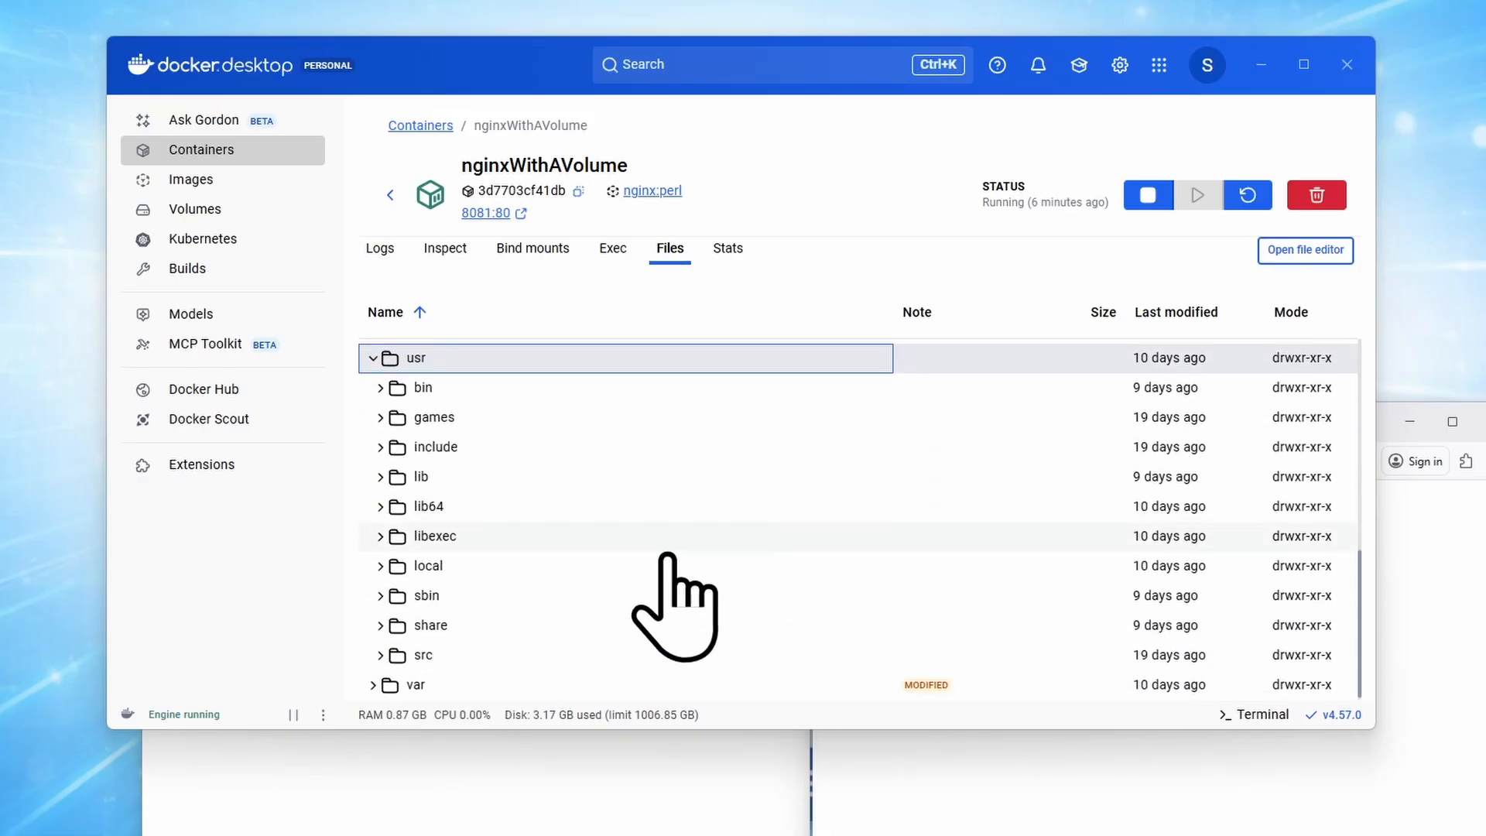
{"action": "double_click", "coordinate": [473, 624]}
{"action": "scroll", "coordinate": [786, 526], "scroll_direction": "down", "scroll_amount": 5}
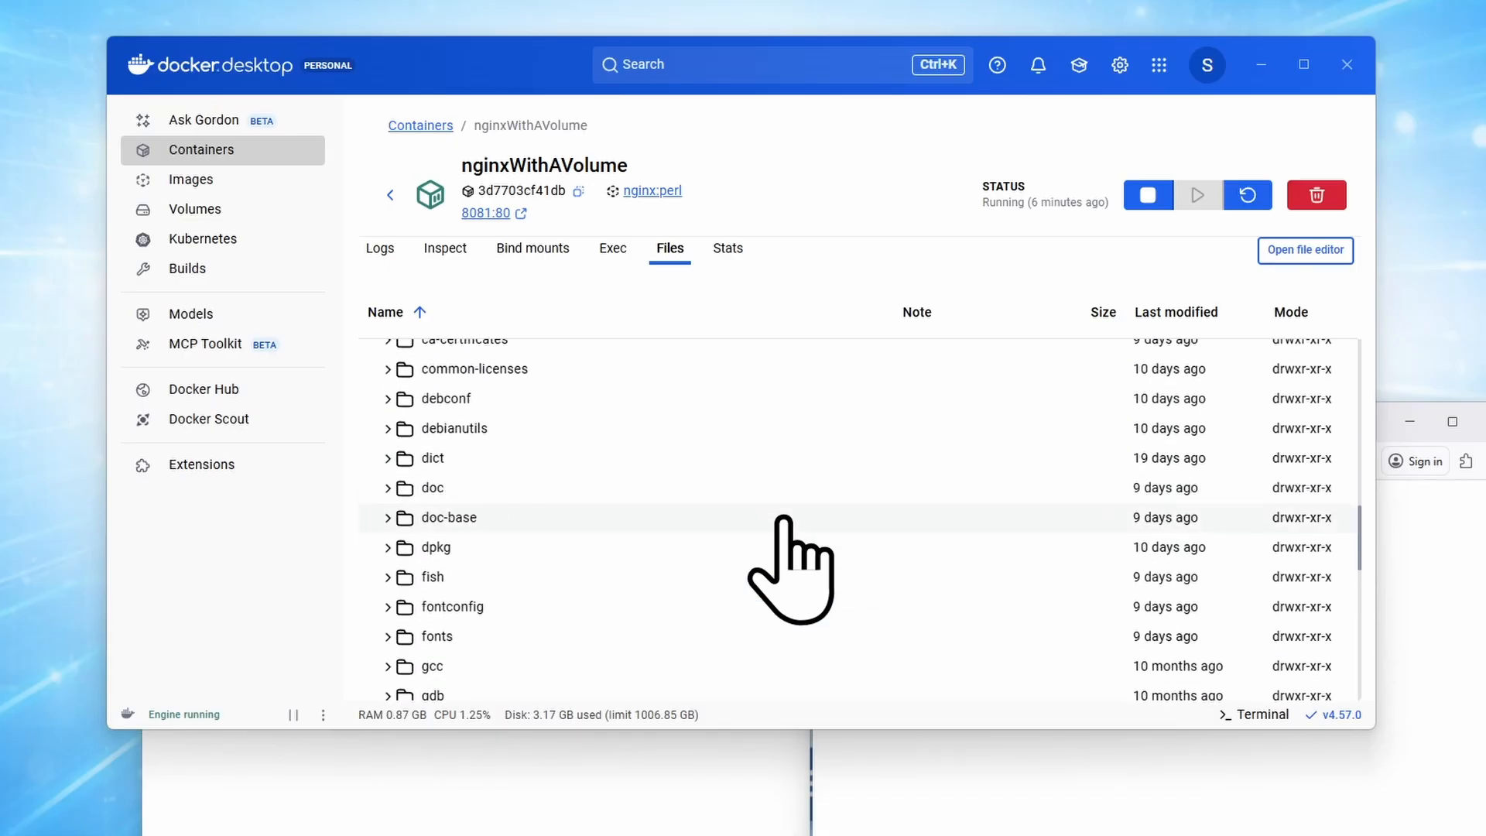
{"action": "scroll", "coordinate": [784, 520], "scroll_direction": "down", "scroll_amount": 5}
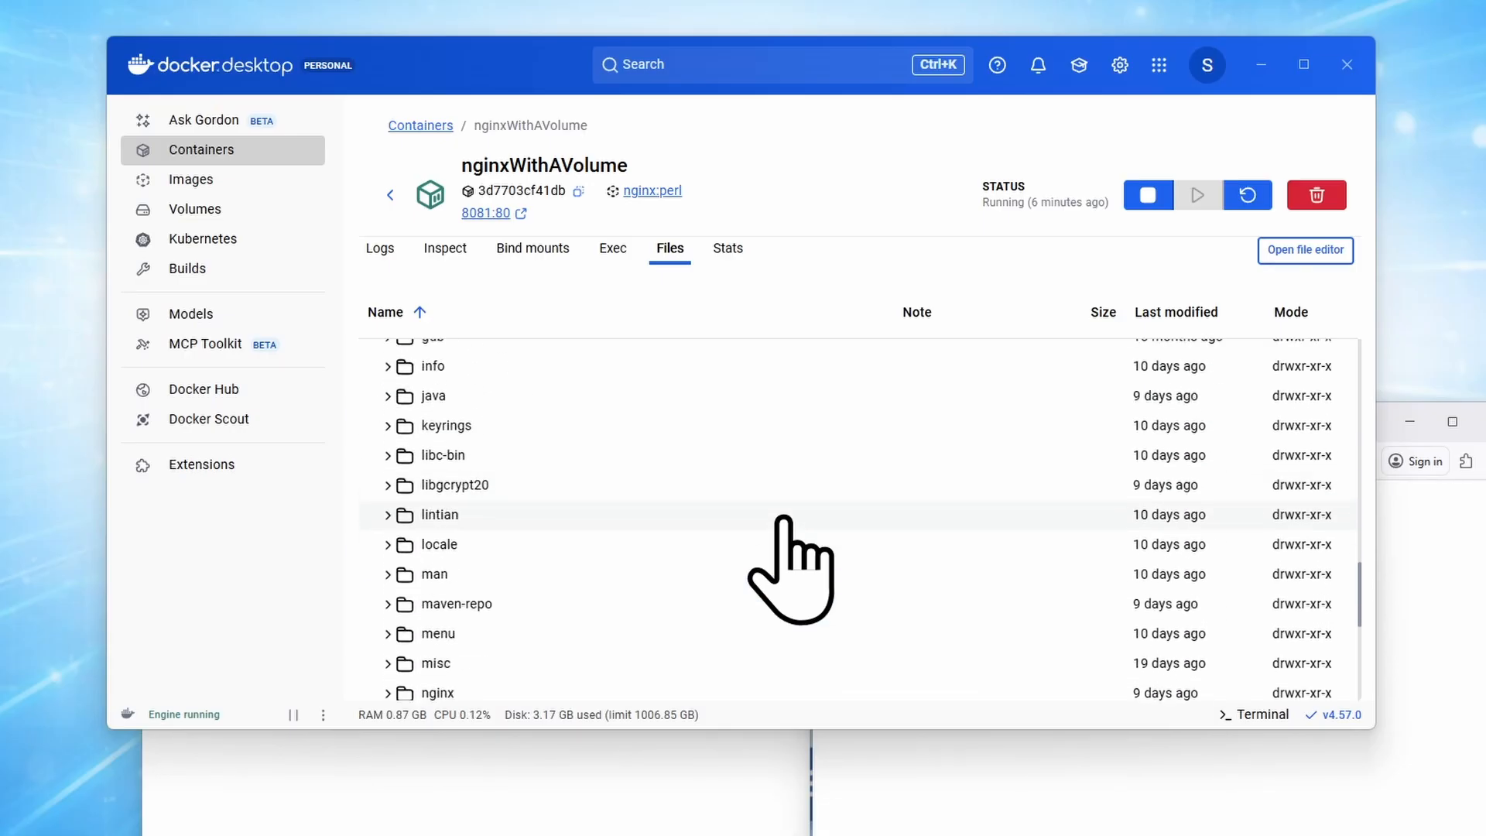
{"action": "scroll", "coordinate": [782, 521], "scroll_direction": "down", "scroll_amount": 2}
{"action": "double_click", "coordinate": [441, 590]}
{"action": "scroll", "coordinate": [781, 554], "scroll_direction": "down", "scroll_amount": 1}
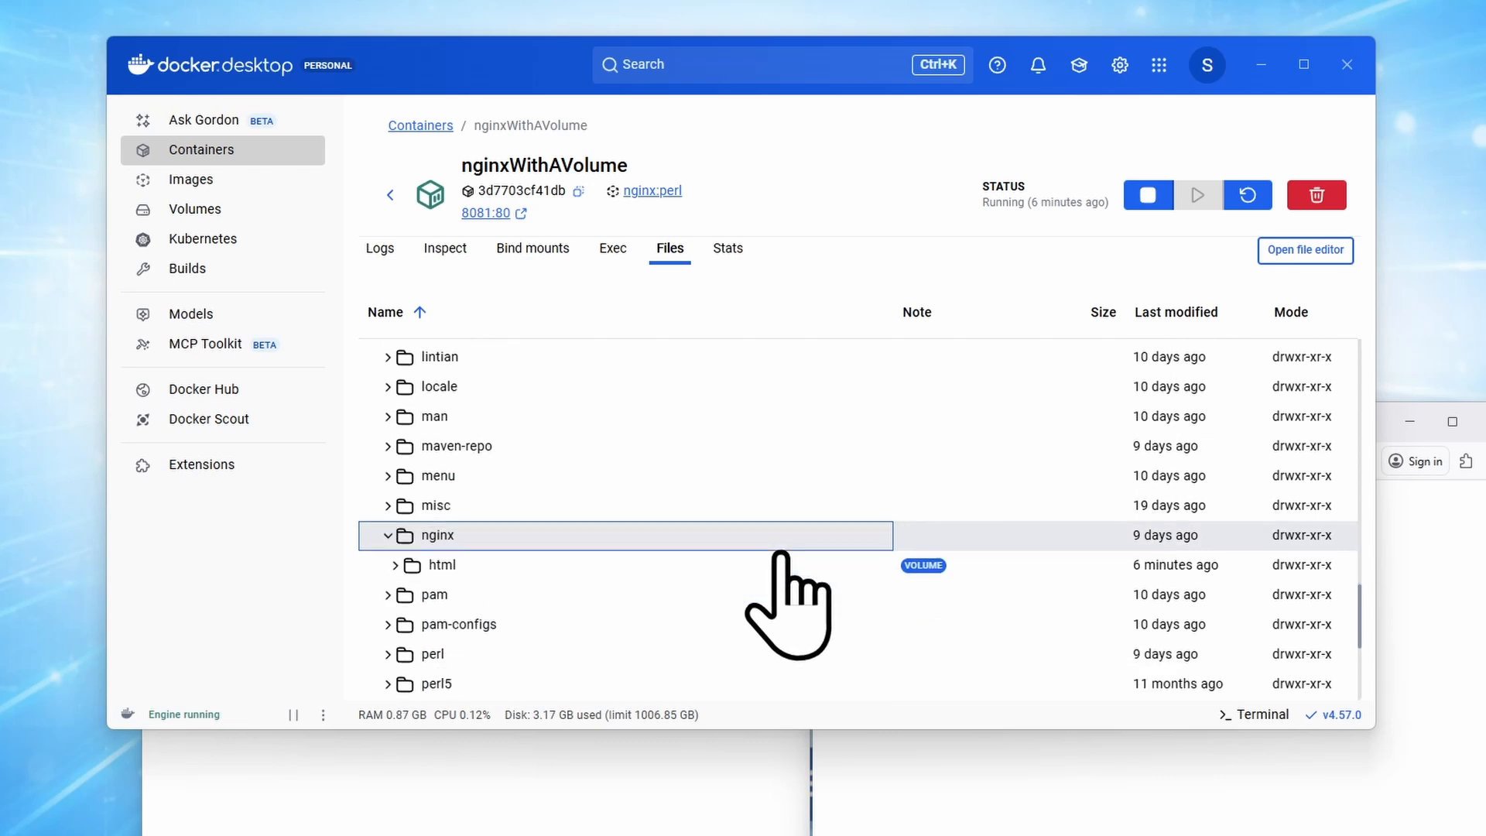
{"action": "scroll", "coordinate": [782, 554], "scroll_direction": "down", "scroll_amount": 2}
{"action": "double_click", "coordinate": [442, 432]}
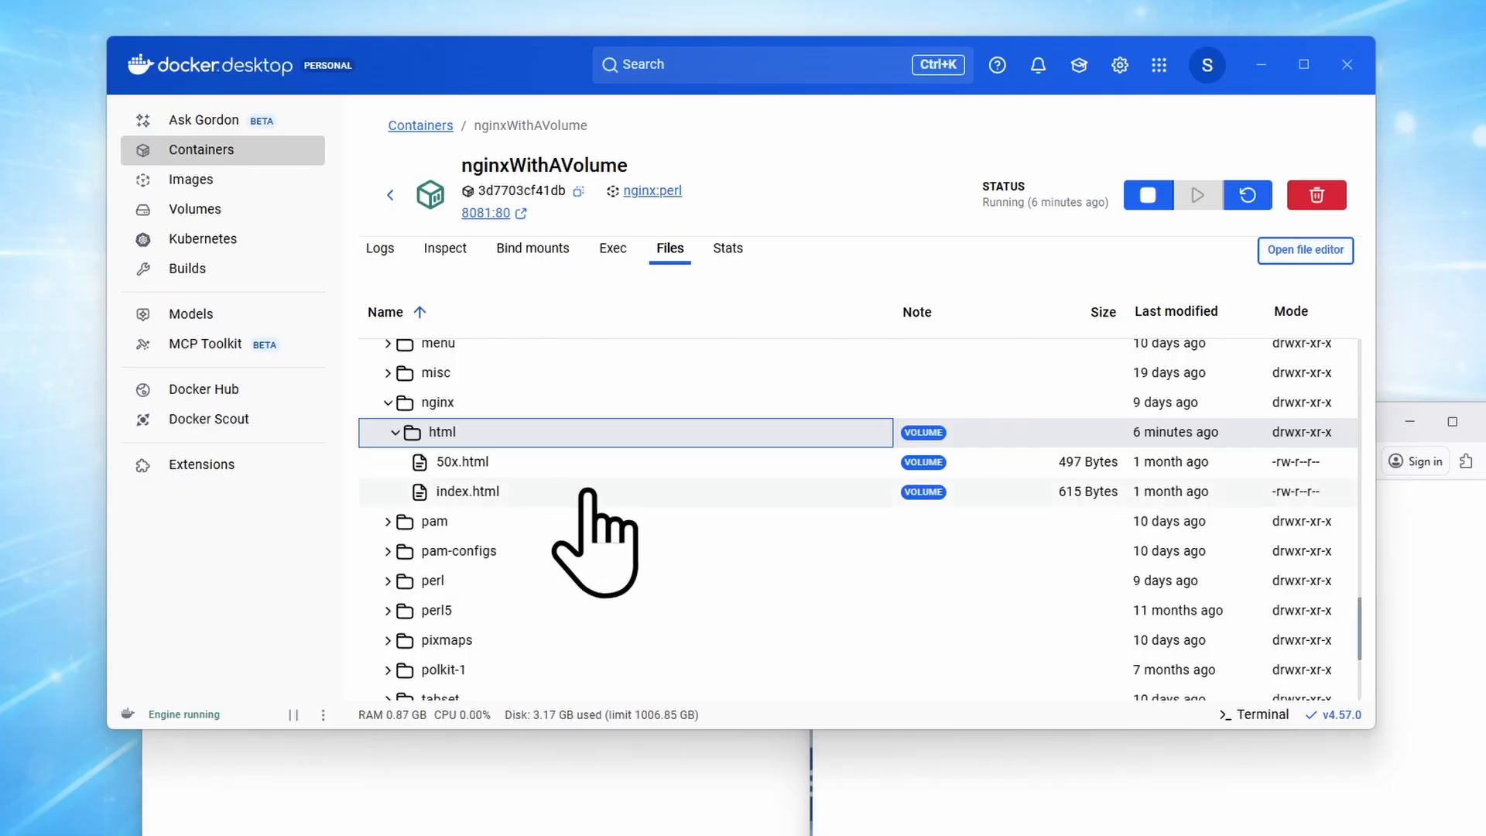
{"action": "right_click", "coordinate": [431, 445]}
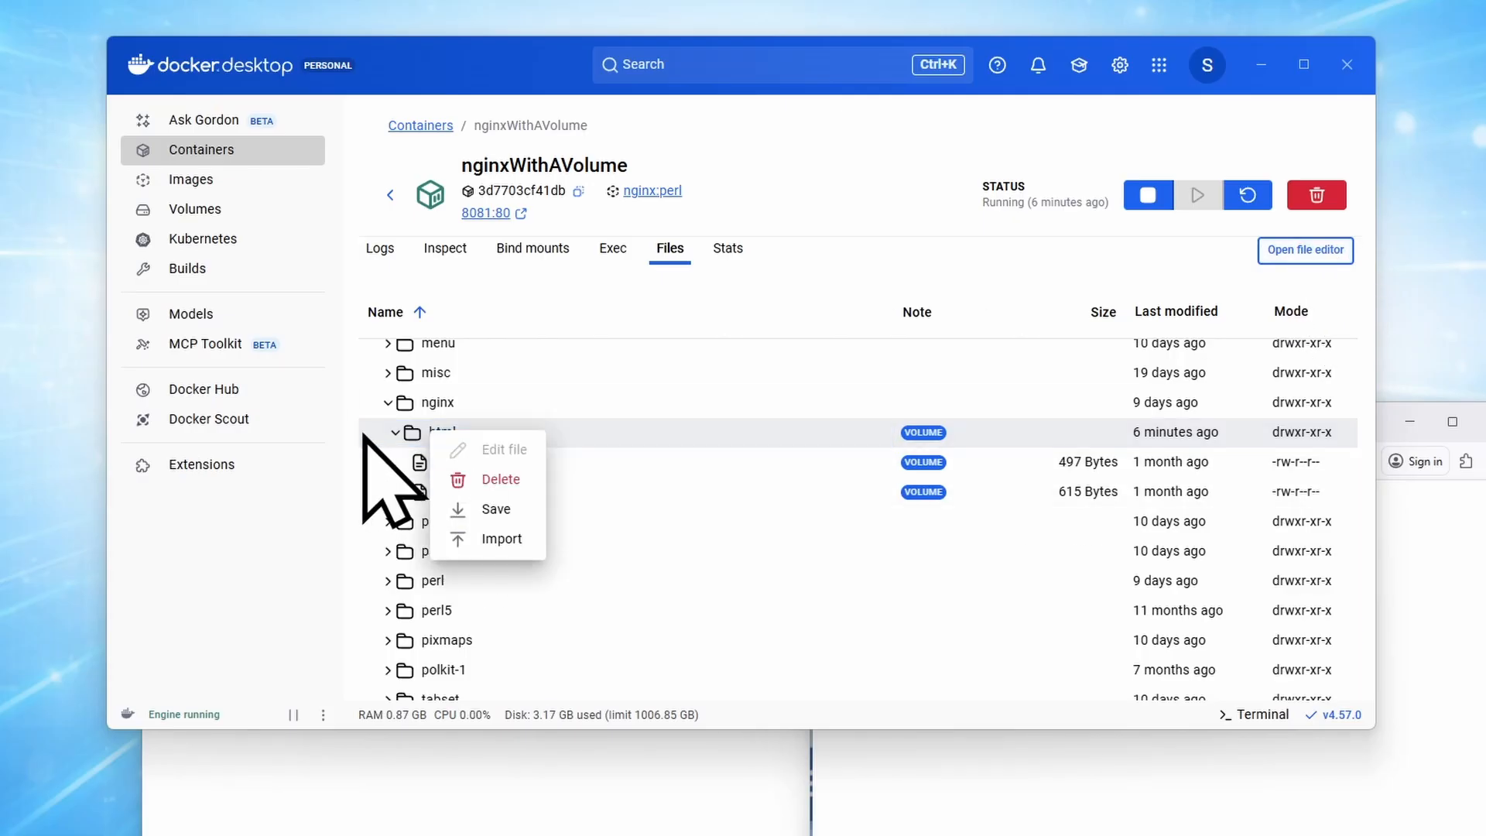
{"action": "left_click", "coordinate": [733, 432]}
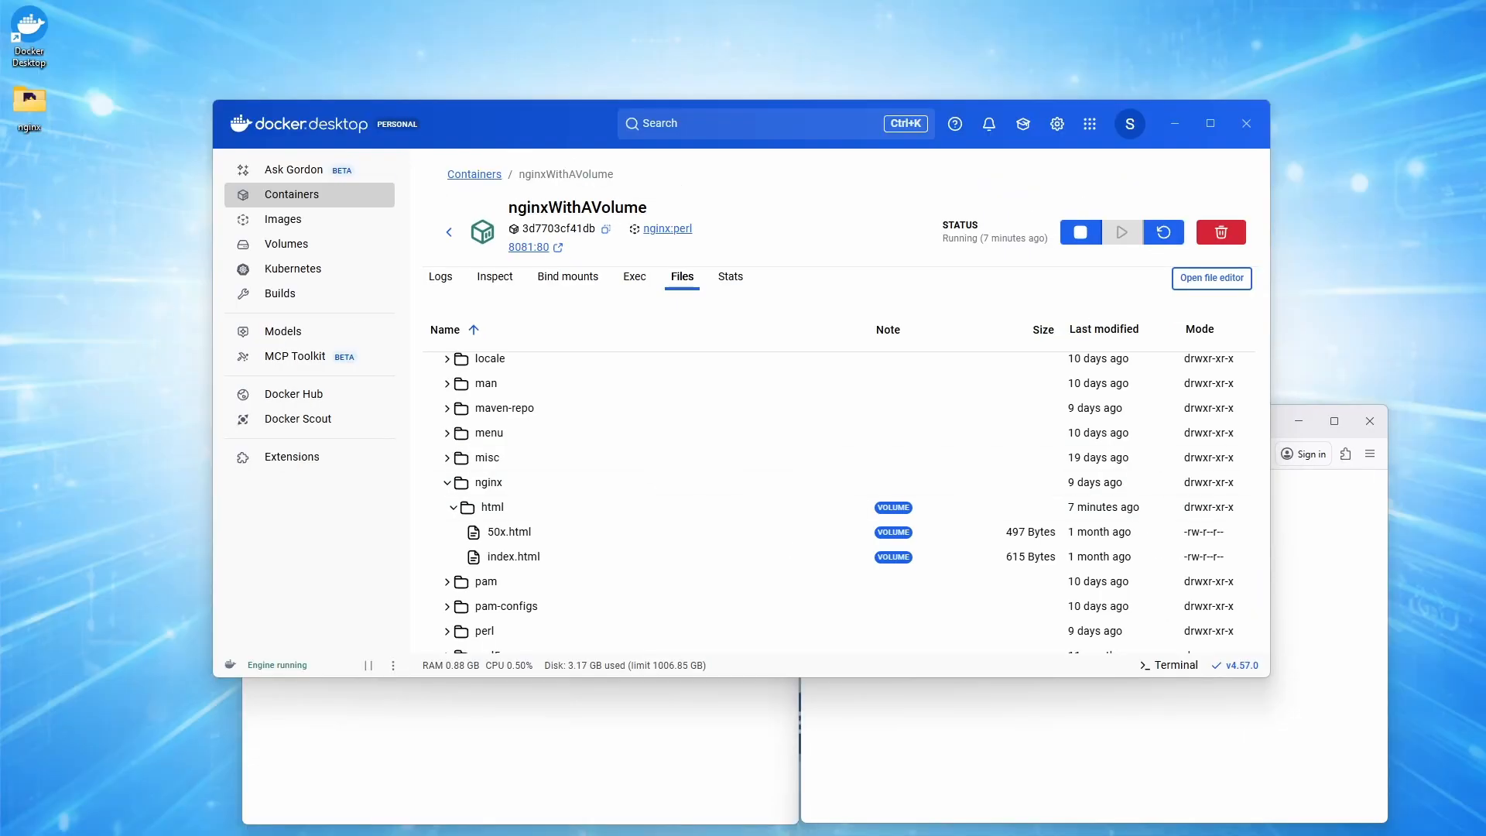
Place the html folder on the desktop and import it into the container's usr/share/nginx folder.
{"action": "mouse_move", "coordinate": [105, 244]}
{"action": "left_mouse_down"}
{"action": "mouse_move", "coordinate": [98, 233]}
{"action": "mouse_move", "coordinate": [98, 255]}
{"action": "left_mouse_up"}
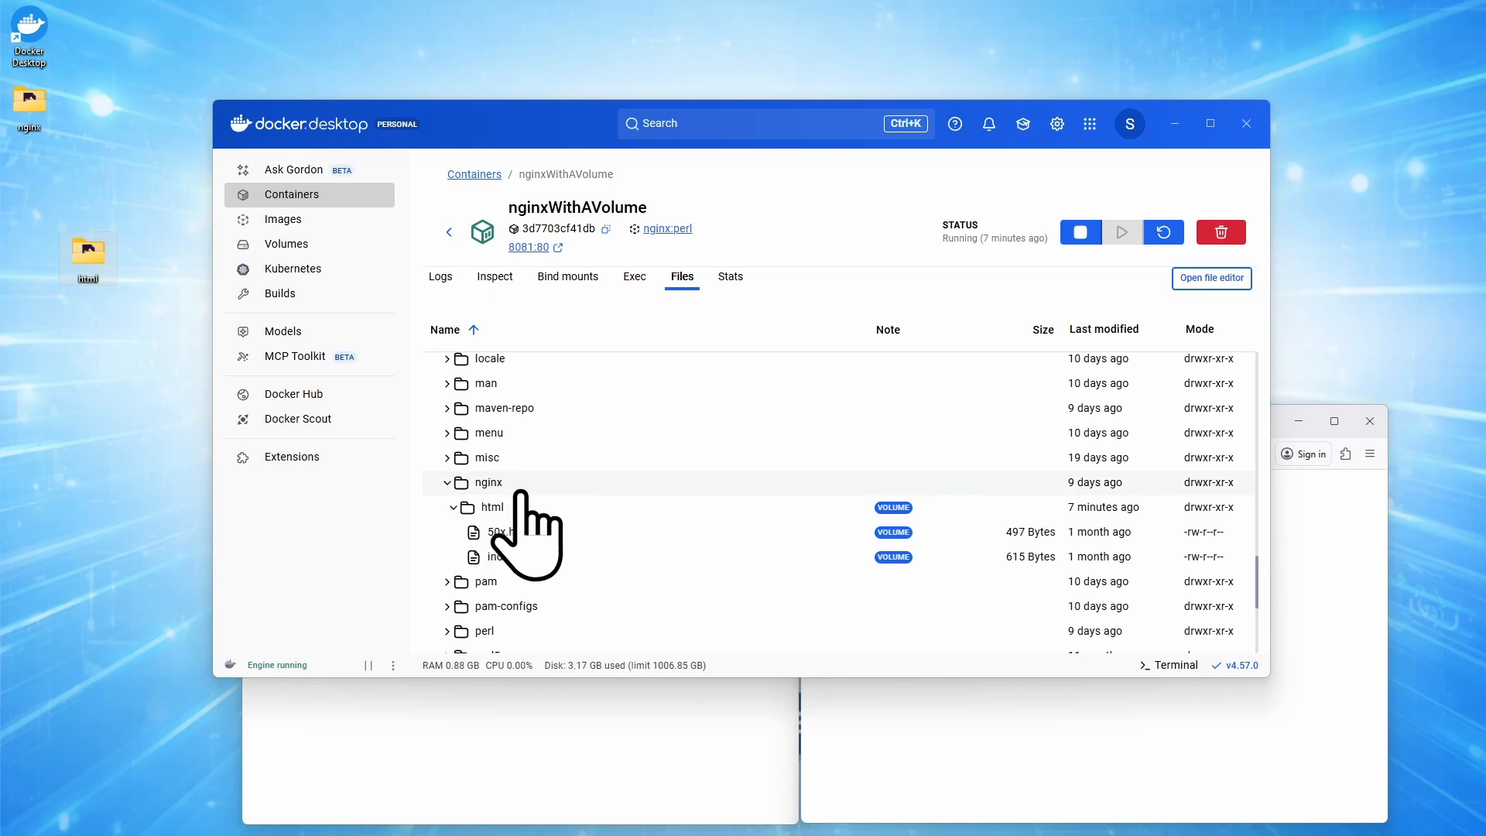
{"action": "right_click", "coordinate": [490, 482]}
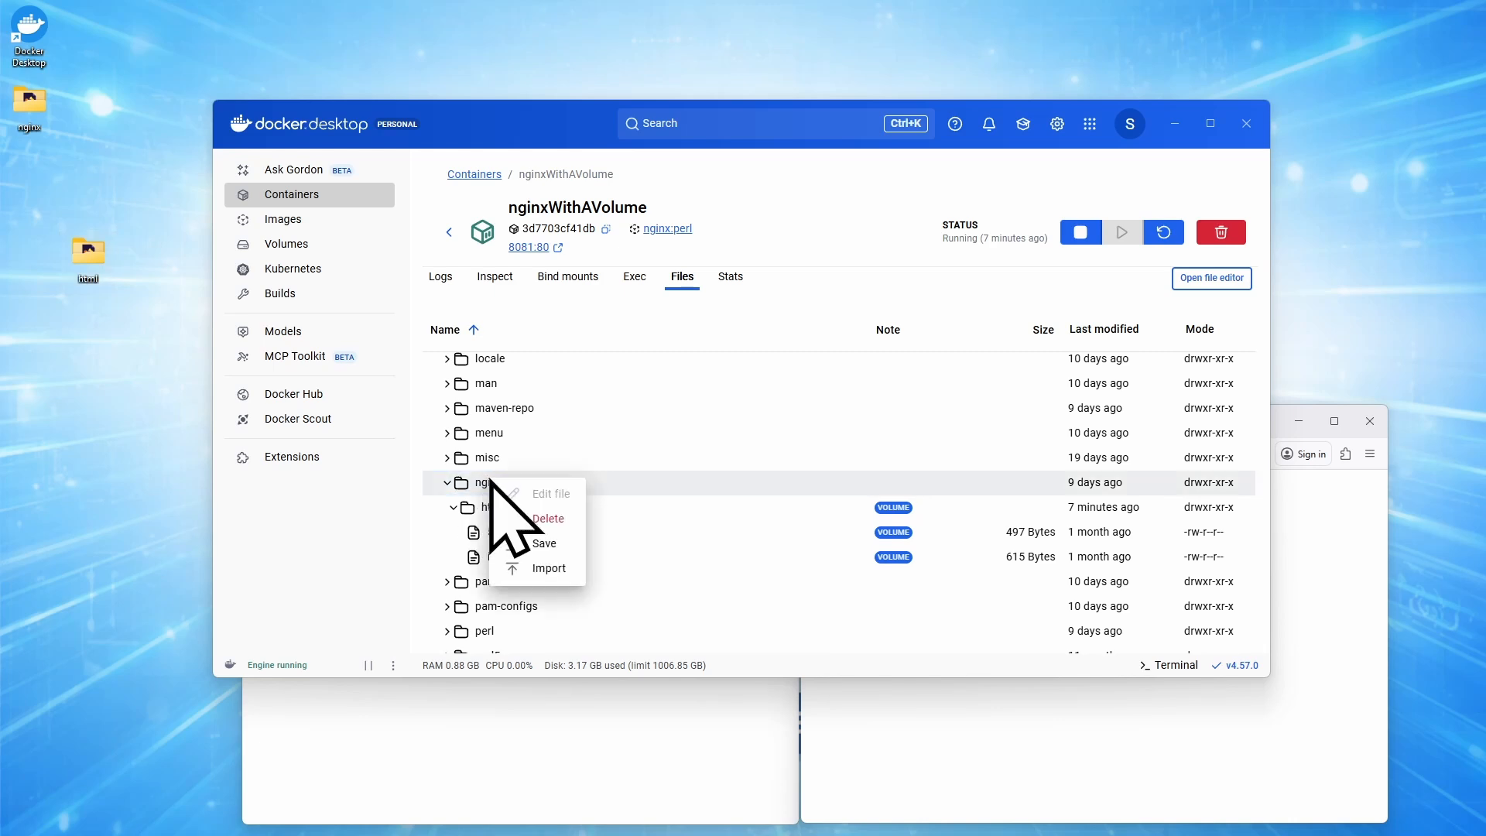
{"action": "left_click", "coordinate": [558, 571]}
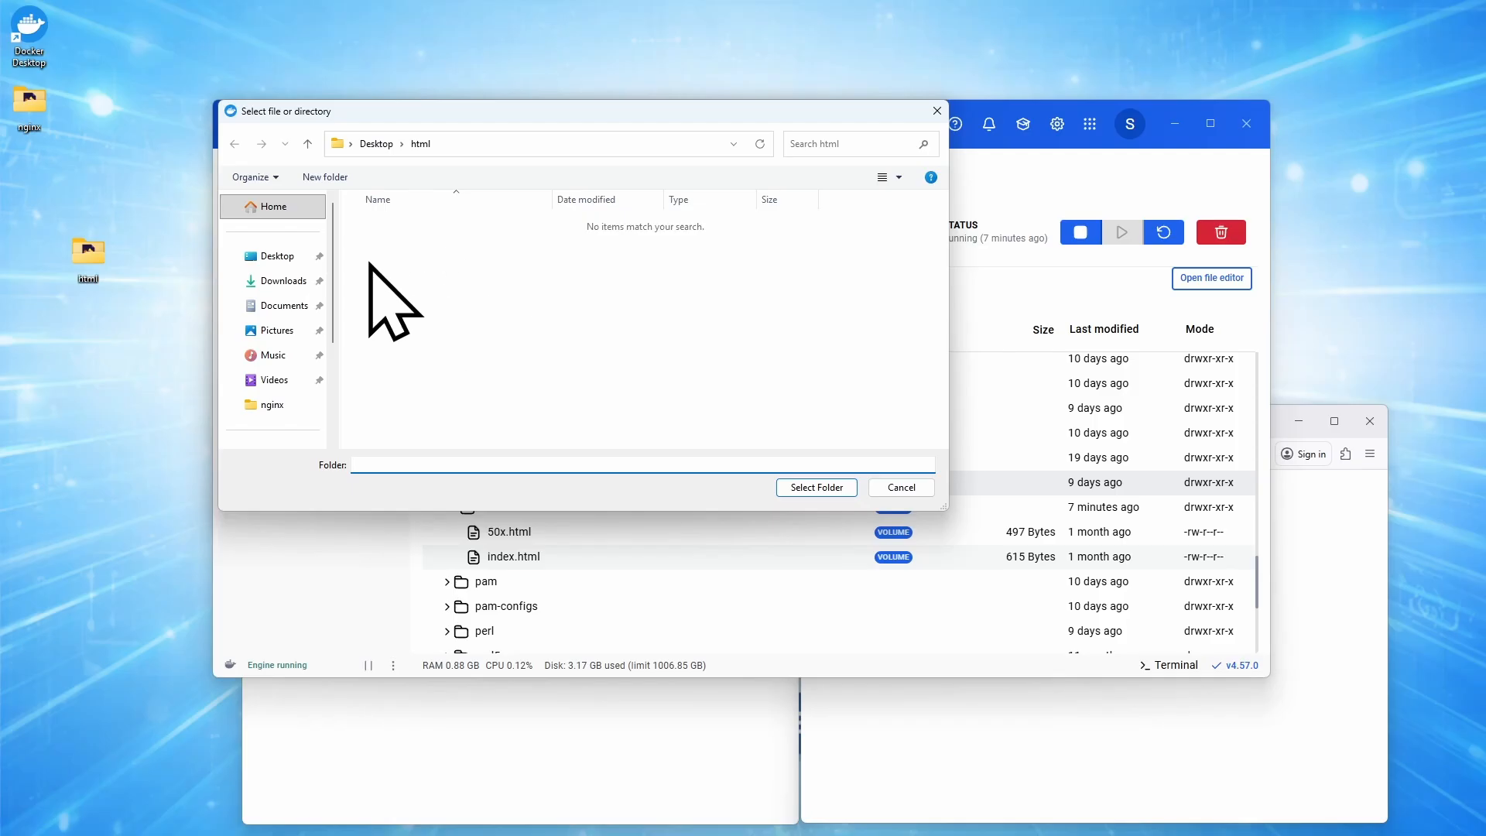
{"action": "left_click", "coordinate": [377, 145]}
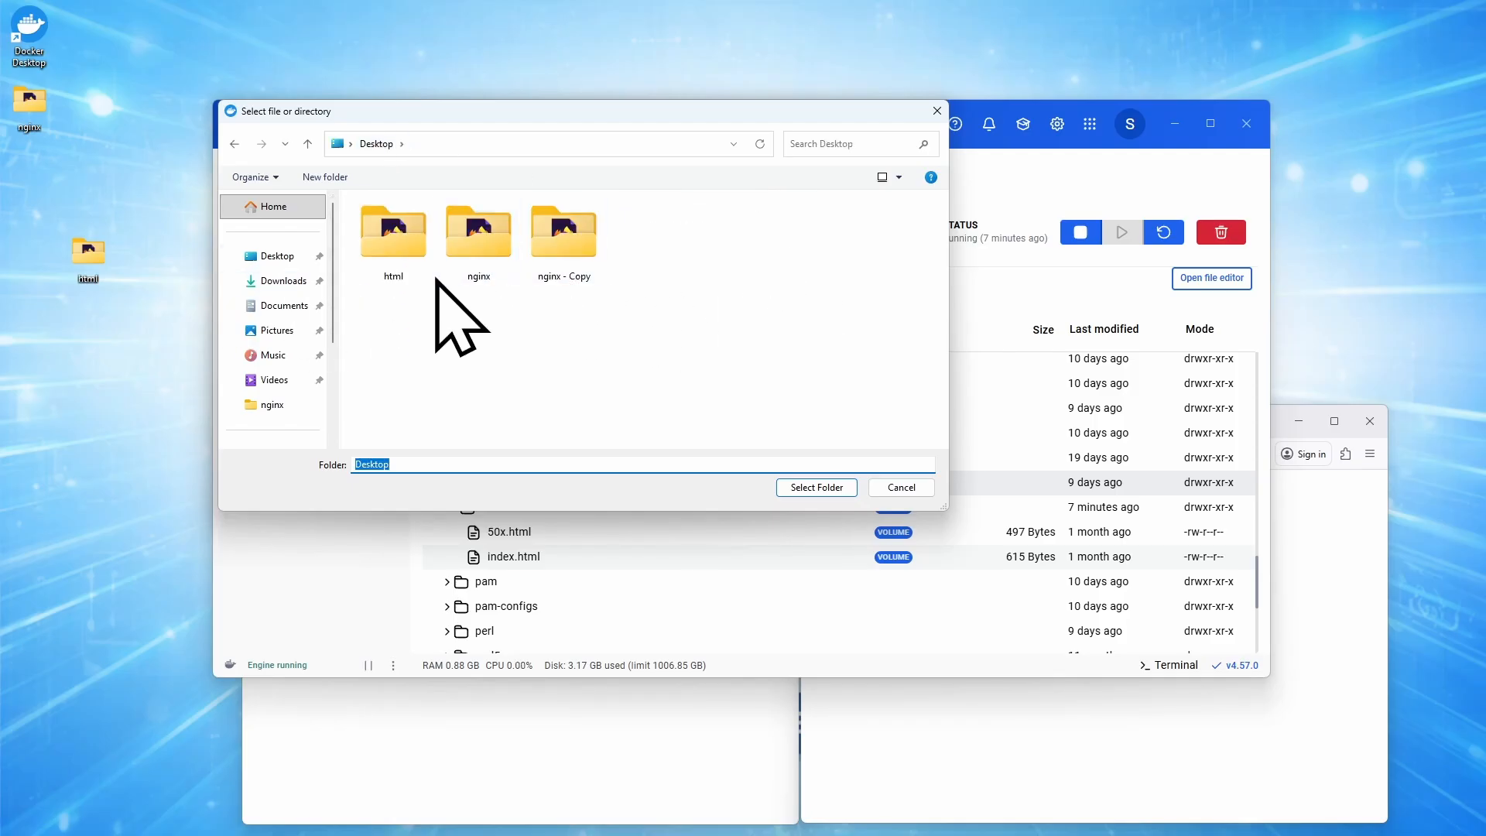
{"action": "left_click", "coordinate": [392, 256]}
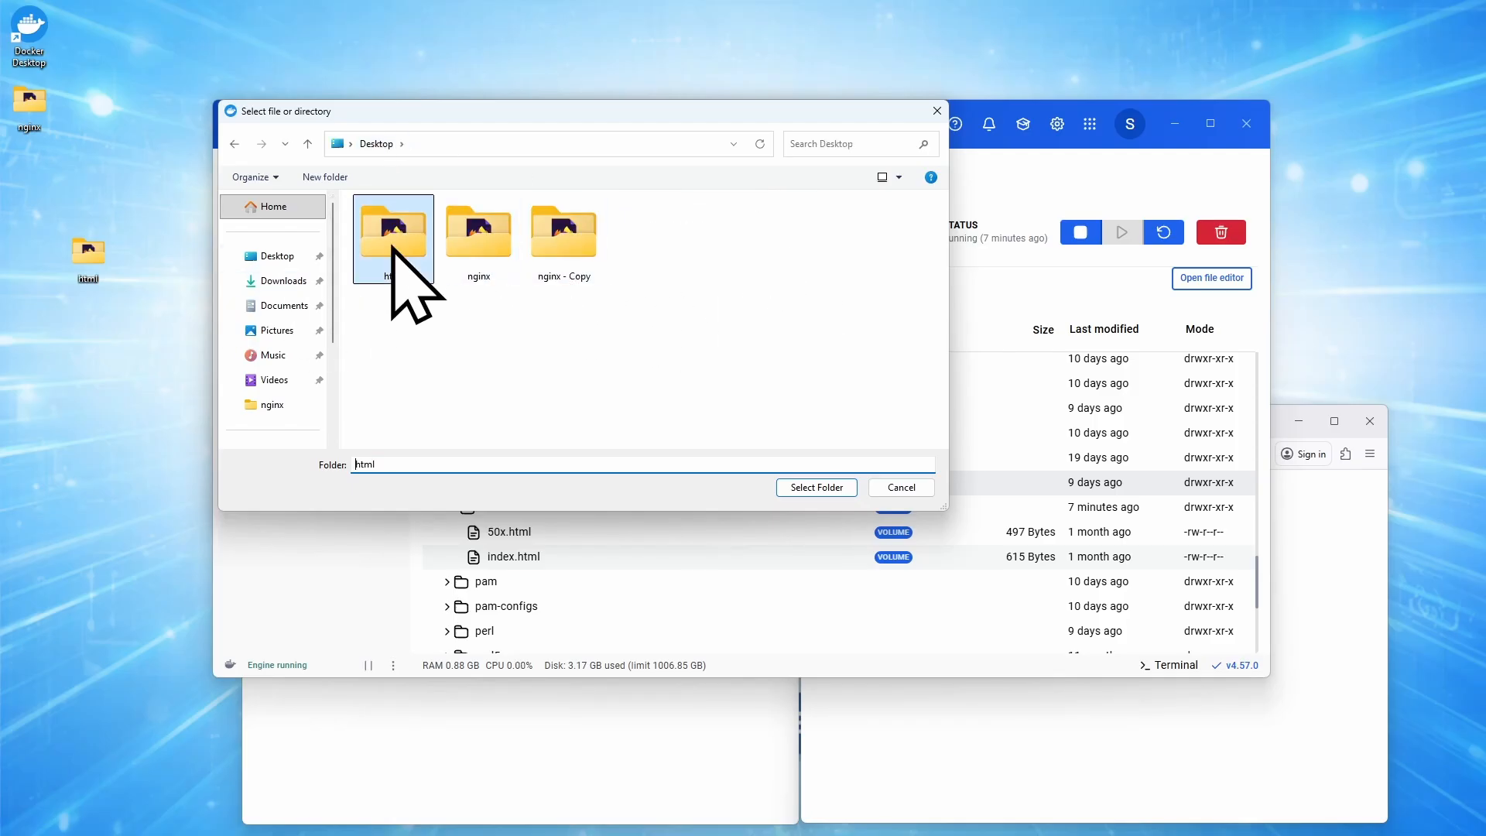
{"action": "left_click", "coordinate": [827, 490]}
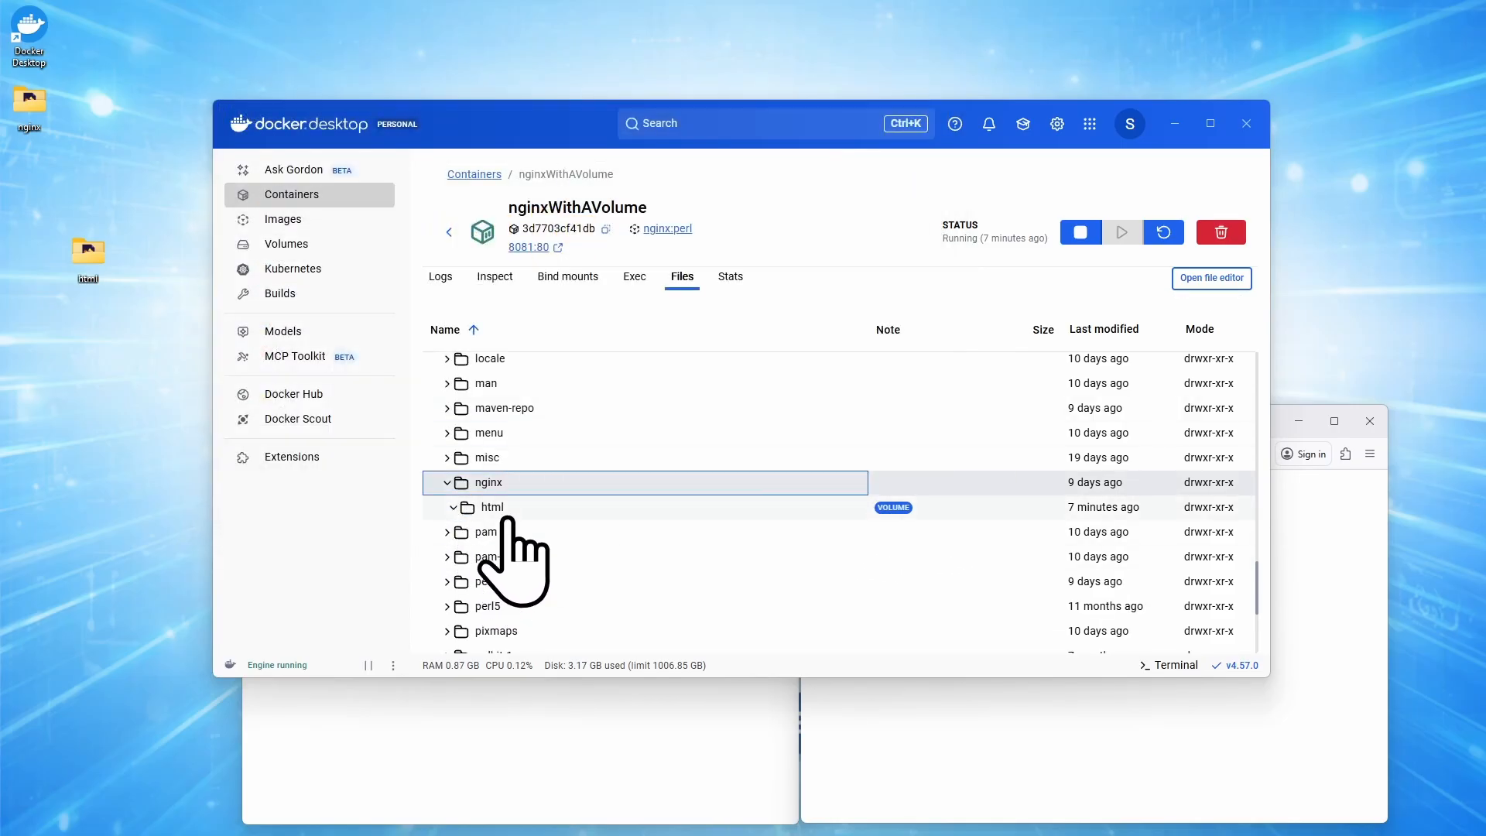
Compare the files in the container's nginx/html folder with the contents of the desktop's html folder.
{"action": "left_click", "coordinate": [452, 511]}
{"action": "left_click", "coordinate": [453, 508]}
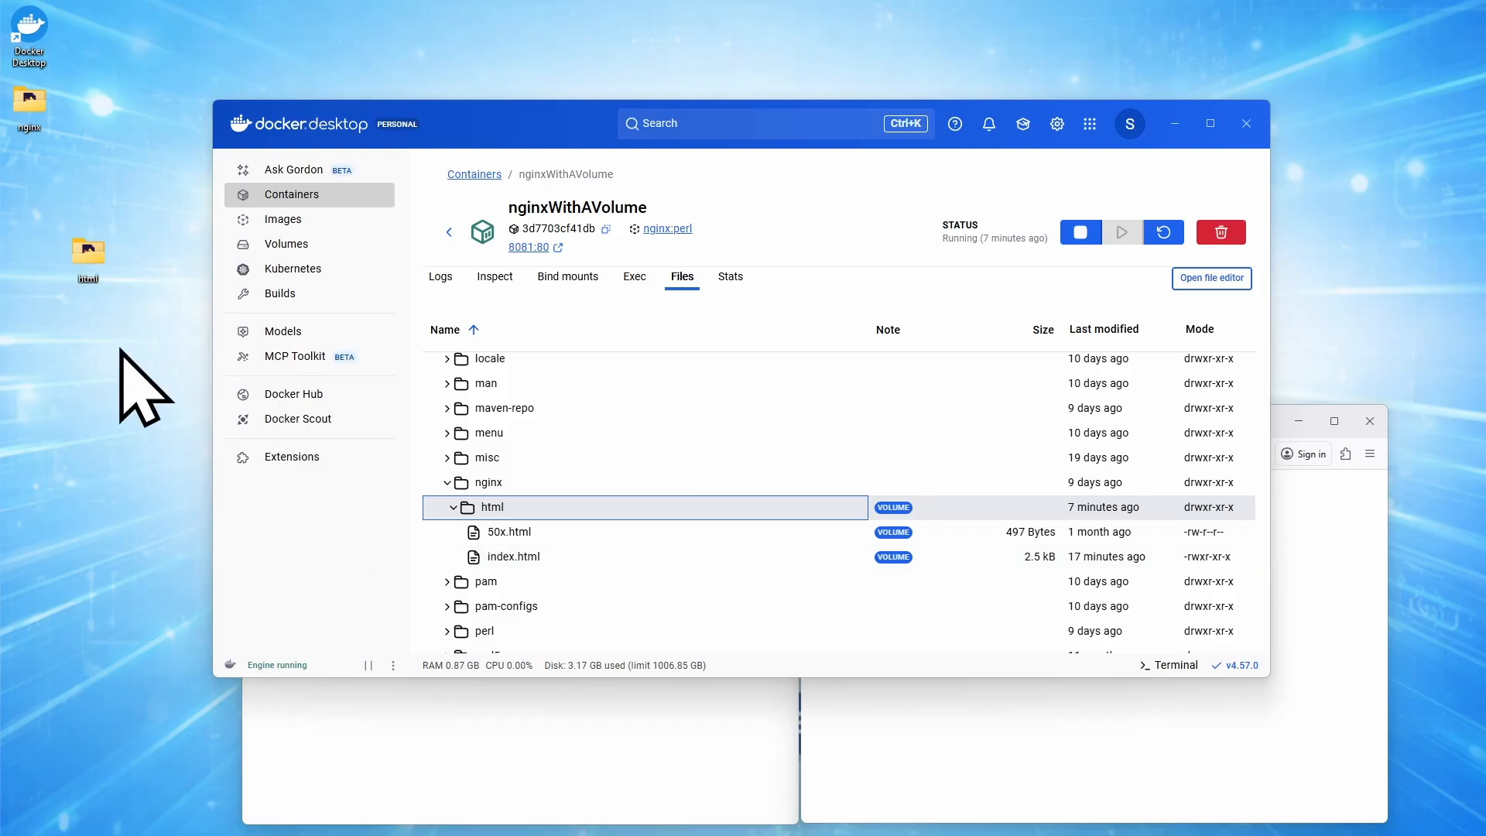
{"action": "double_click", "coordinate": [88, 252]}
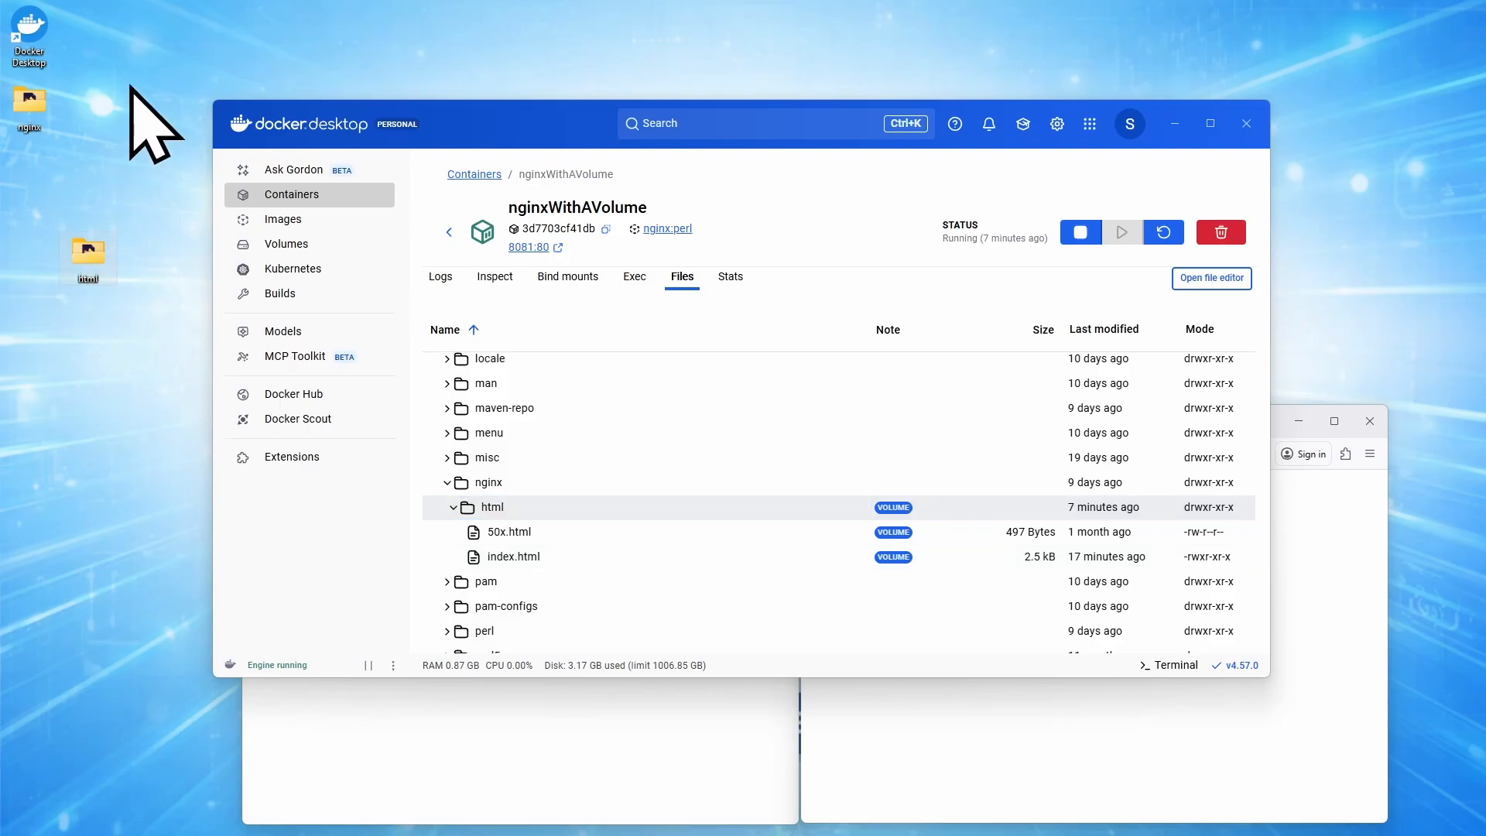
{"action": "double_click", "coordinate": [89, 256]}
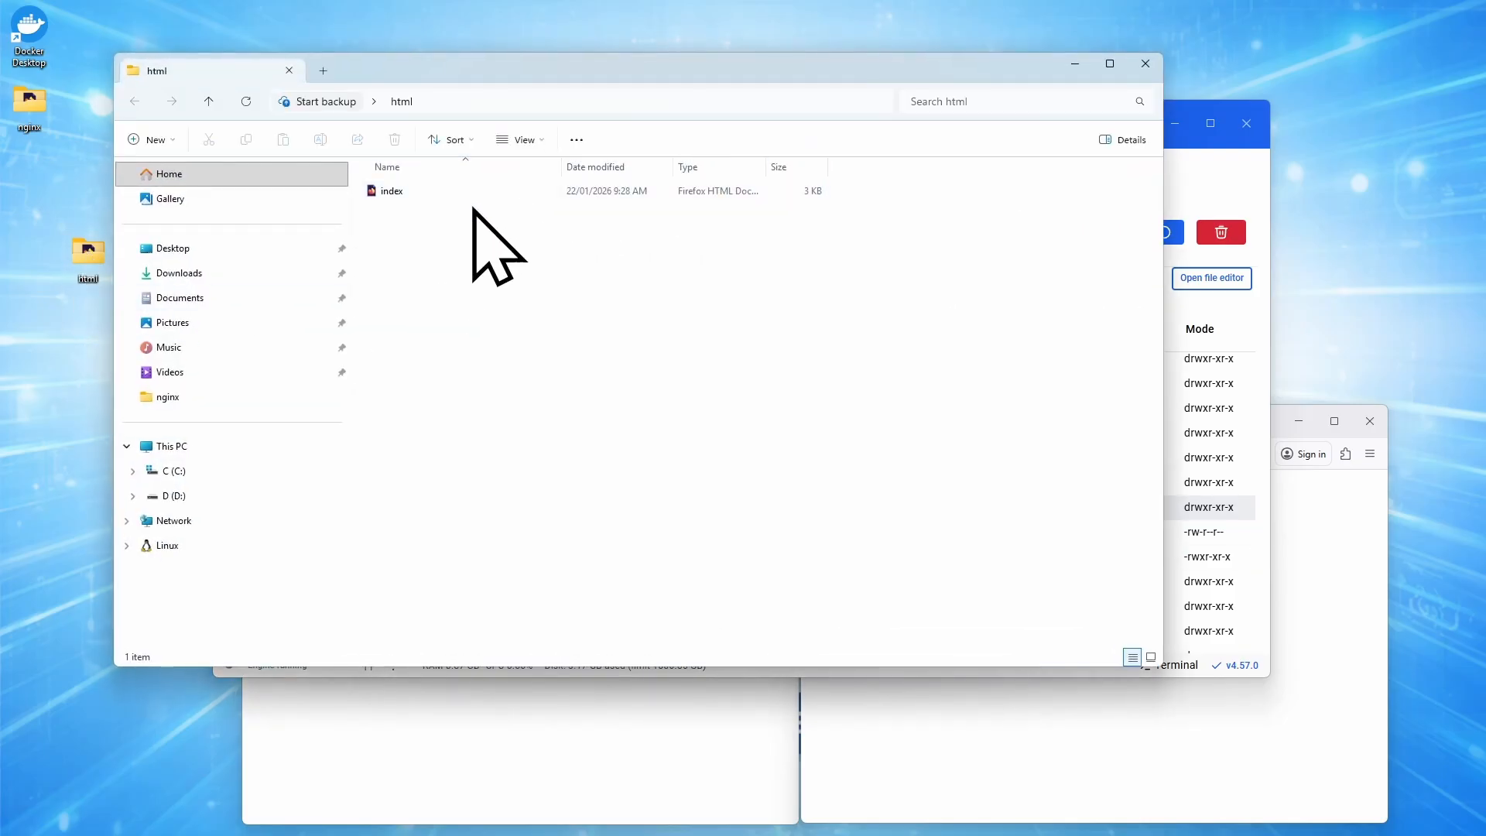
{"action": "left_click", "coordinate": [1146, 65]}
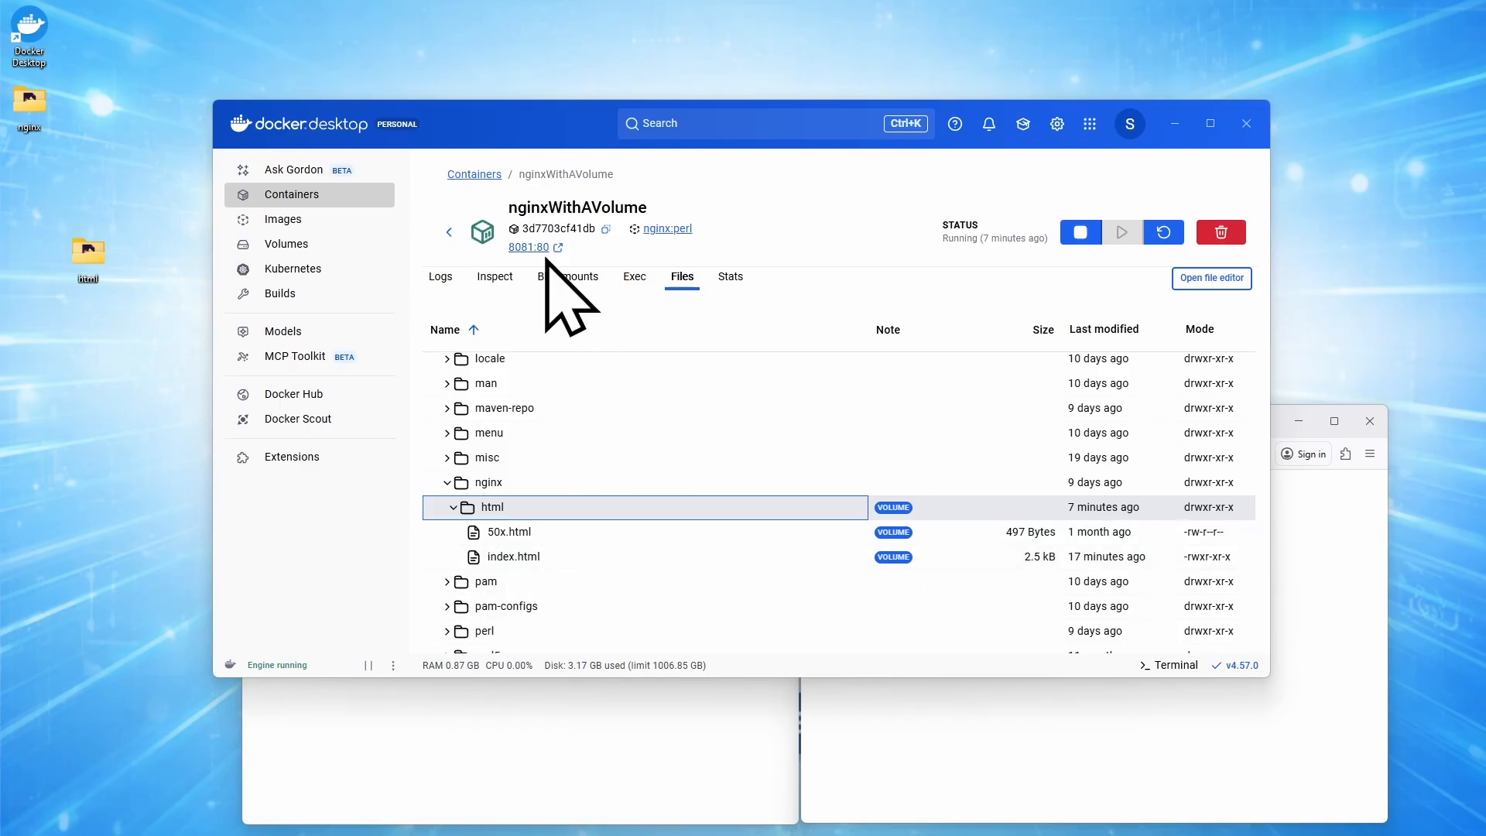
Reload the localhost:8080 and localhost:8081 pages in the browser, look through the 8081 page, and return to Docker Desktop.
{"action": "left_click", "coordinate": [612, 735]}
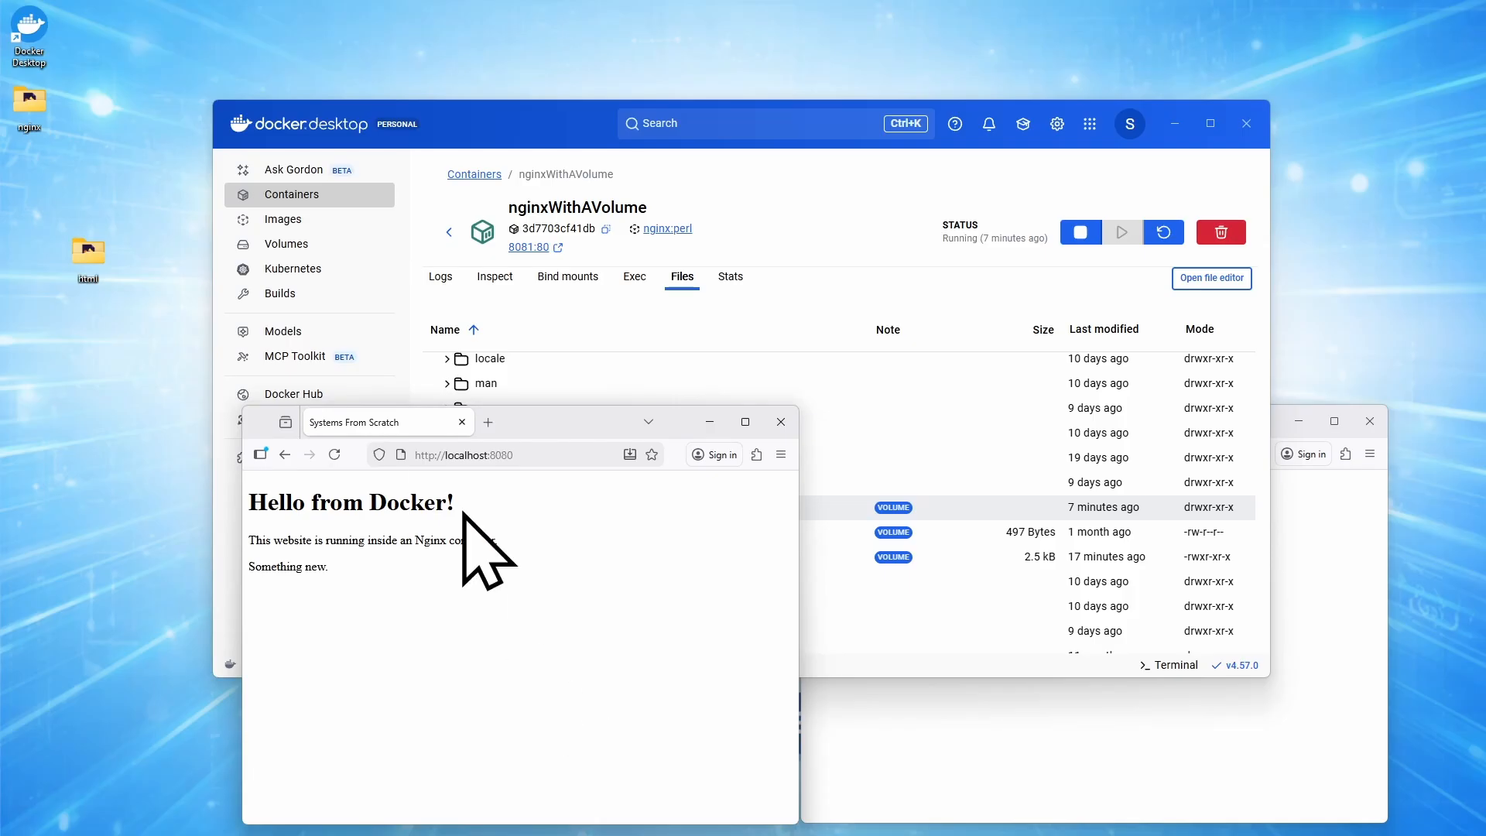
{"action": "left_click", "coordinate": [333, 453]}
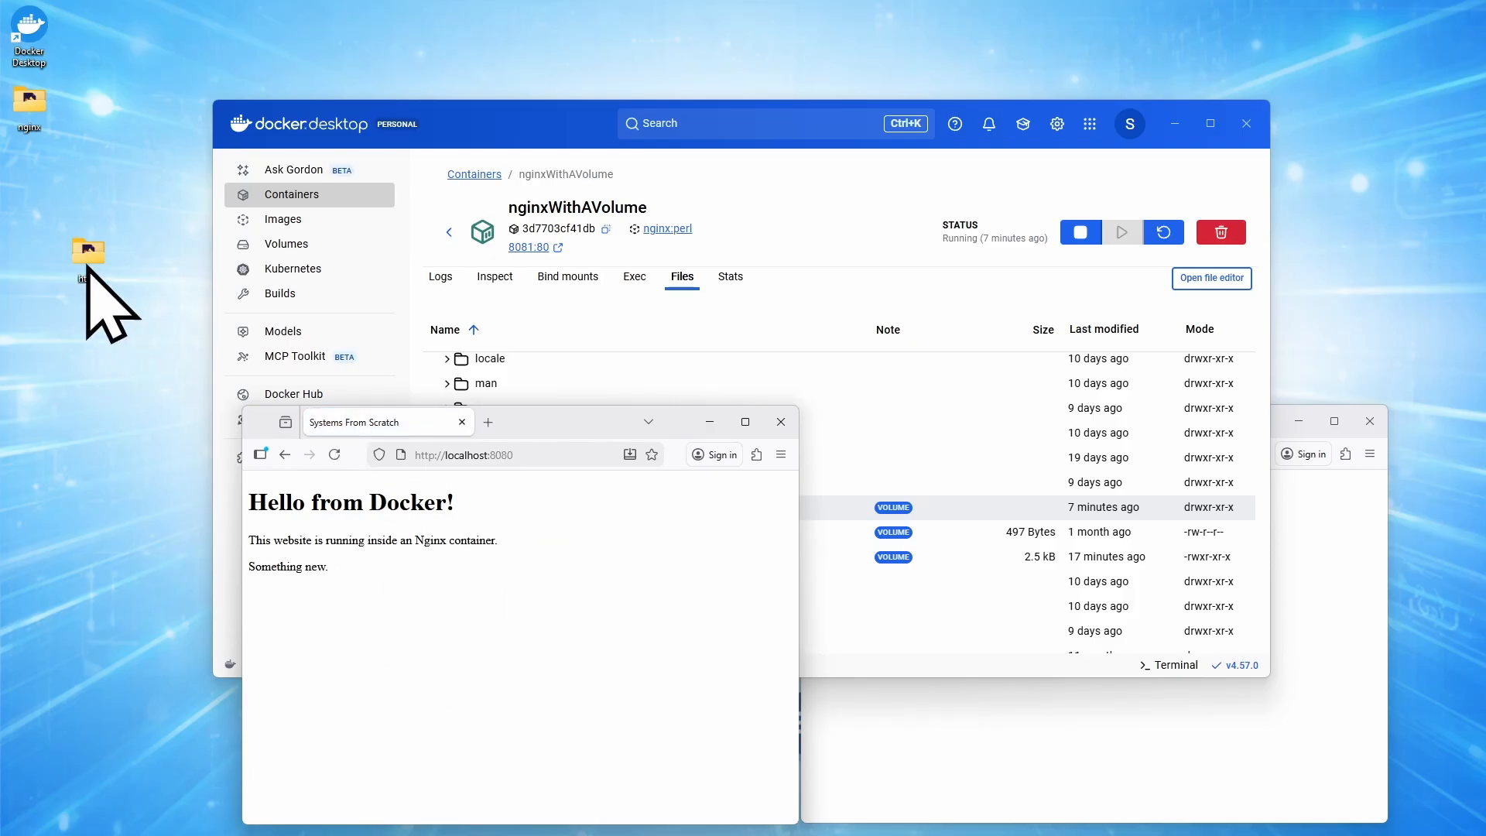
{"action": "left_click", "coordinate": [922, 770]}
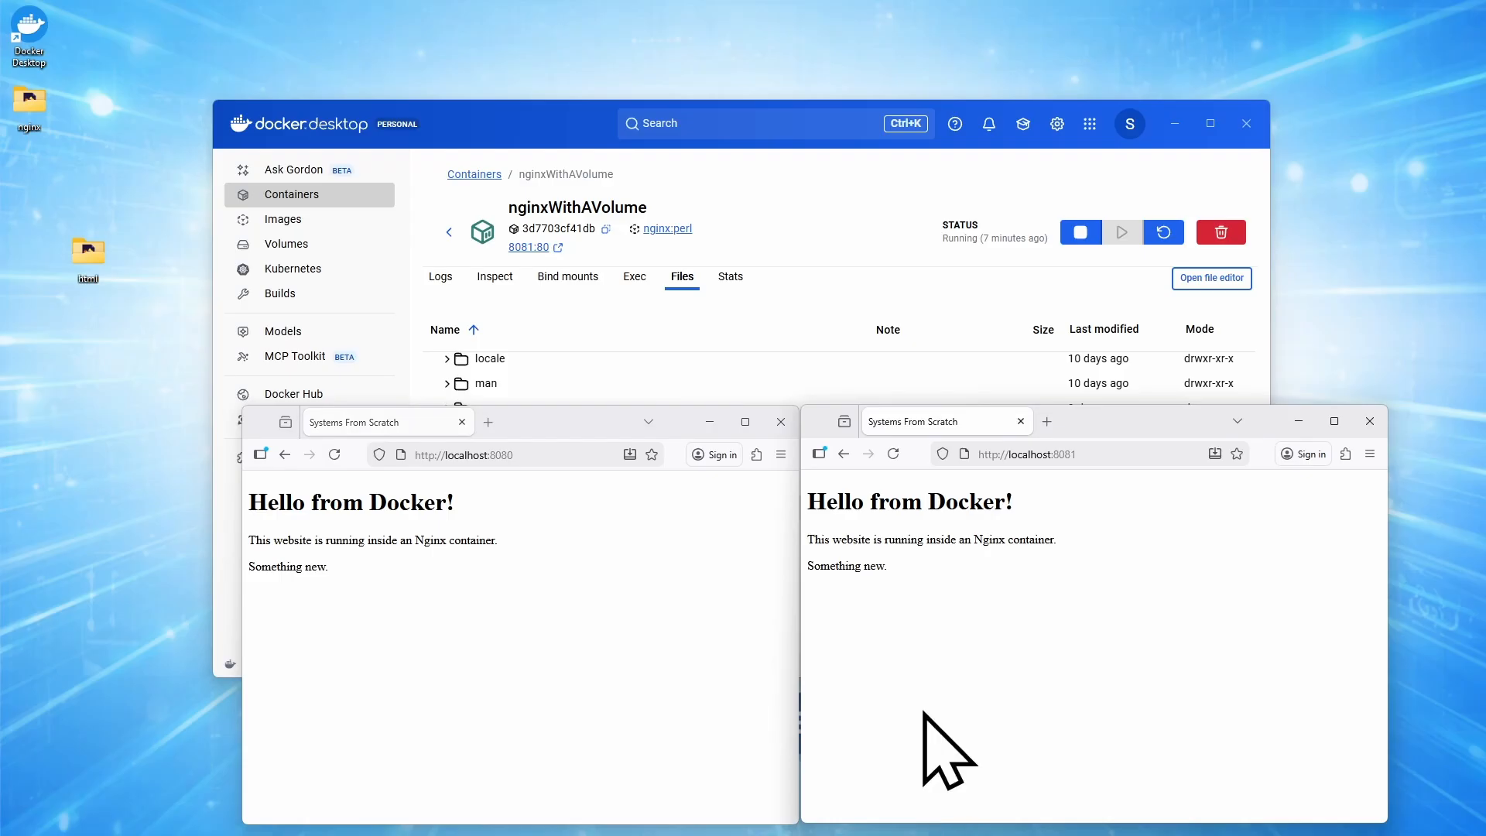
{"action": "left_click", "coordinate": [894, 453]}
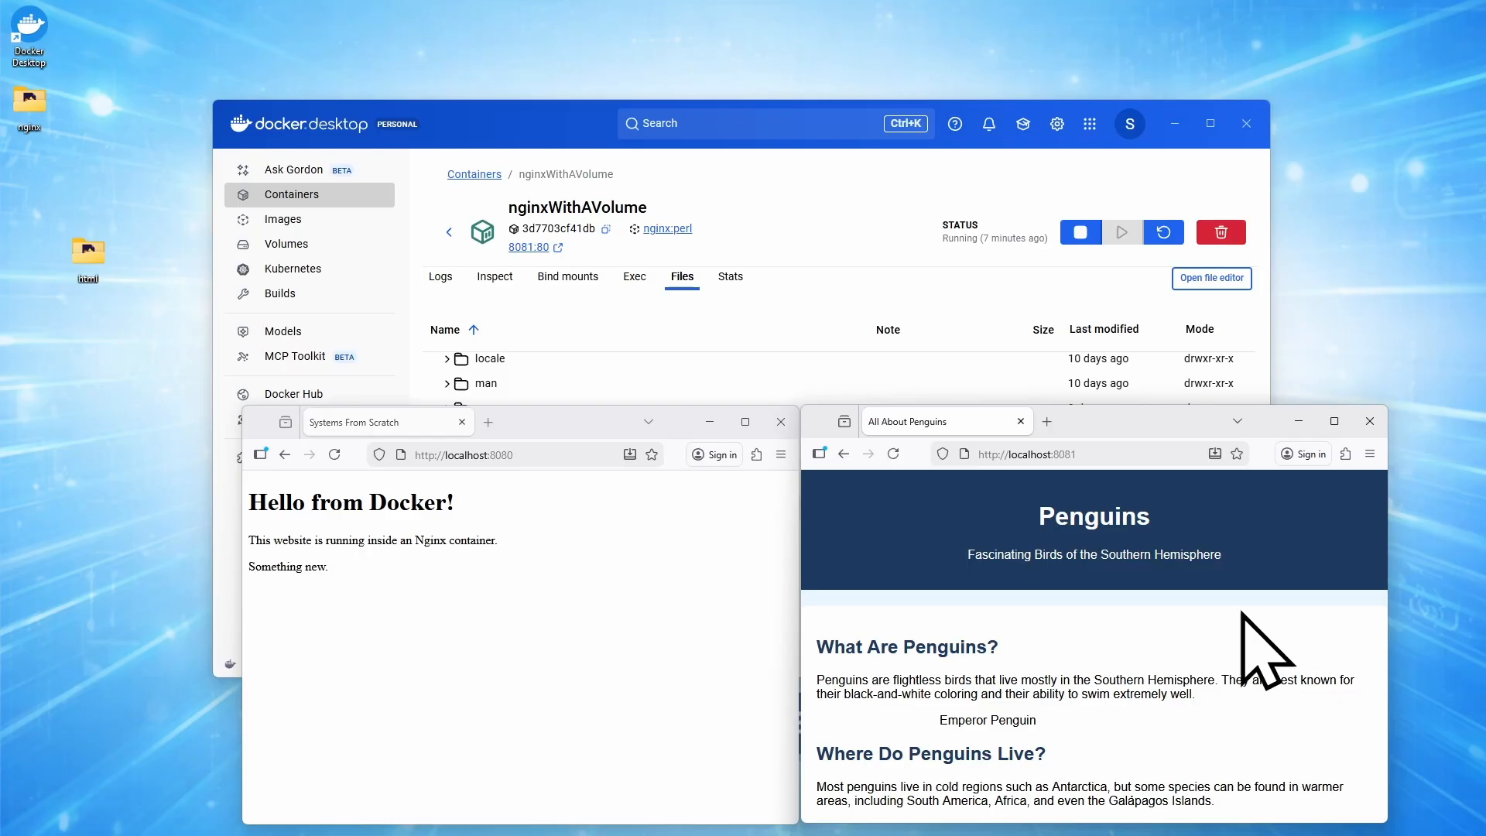
{"action": "scroll", "coordinate": [1255, 641], "scroll_direction": "down", "scroll_amount": 4}
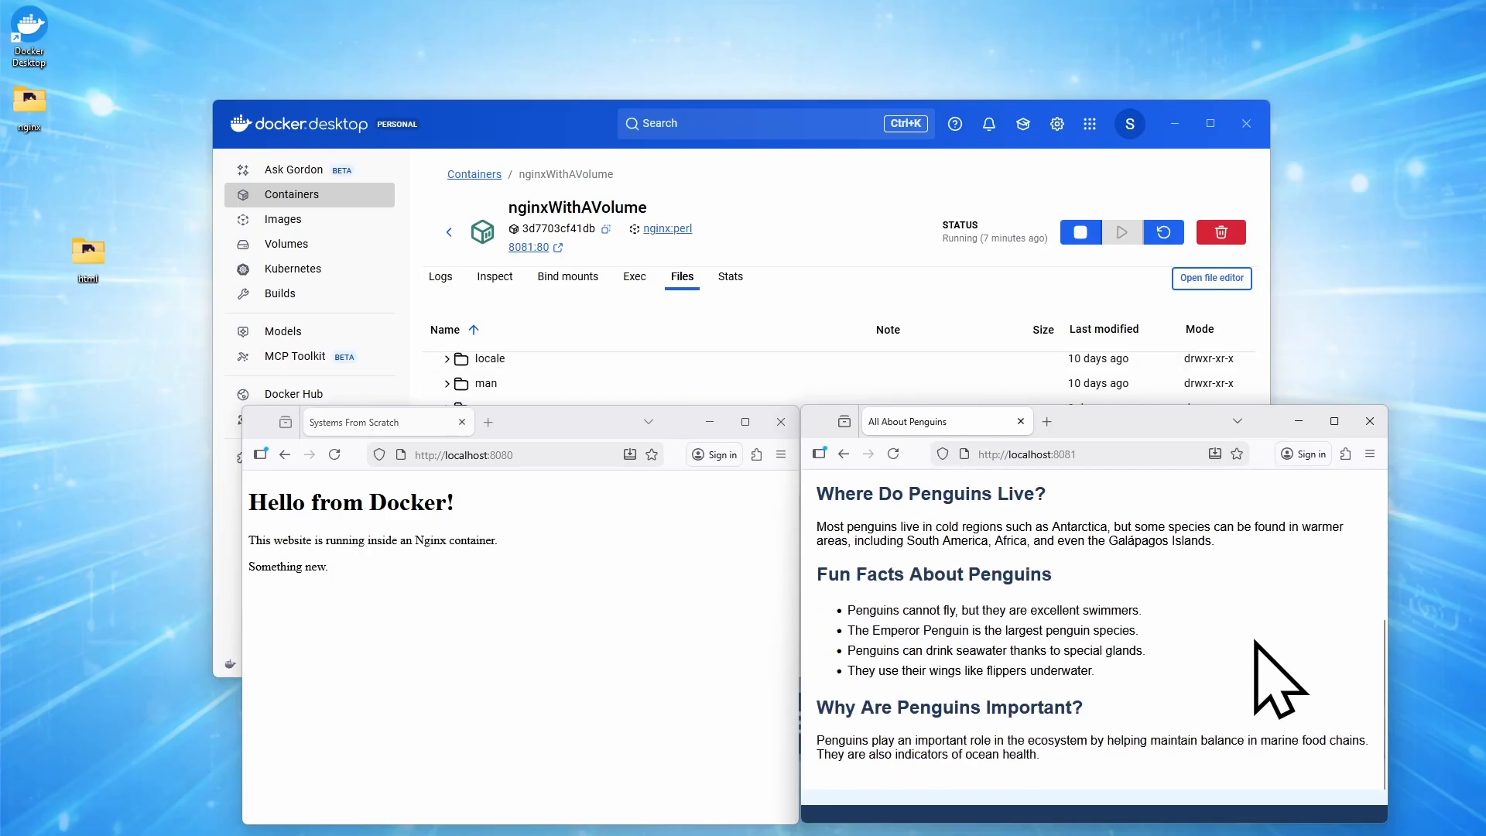
{"action": "scroll", "coordinate": [1256, 641], "scroll_direction": "up", "scroll_amount": 4}
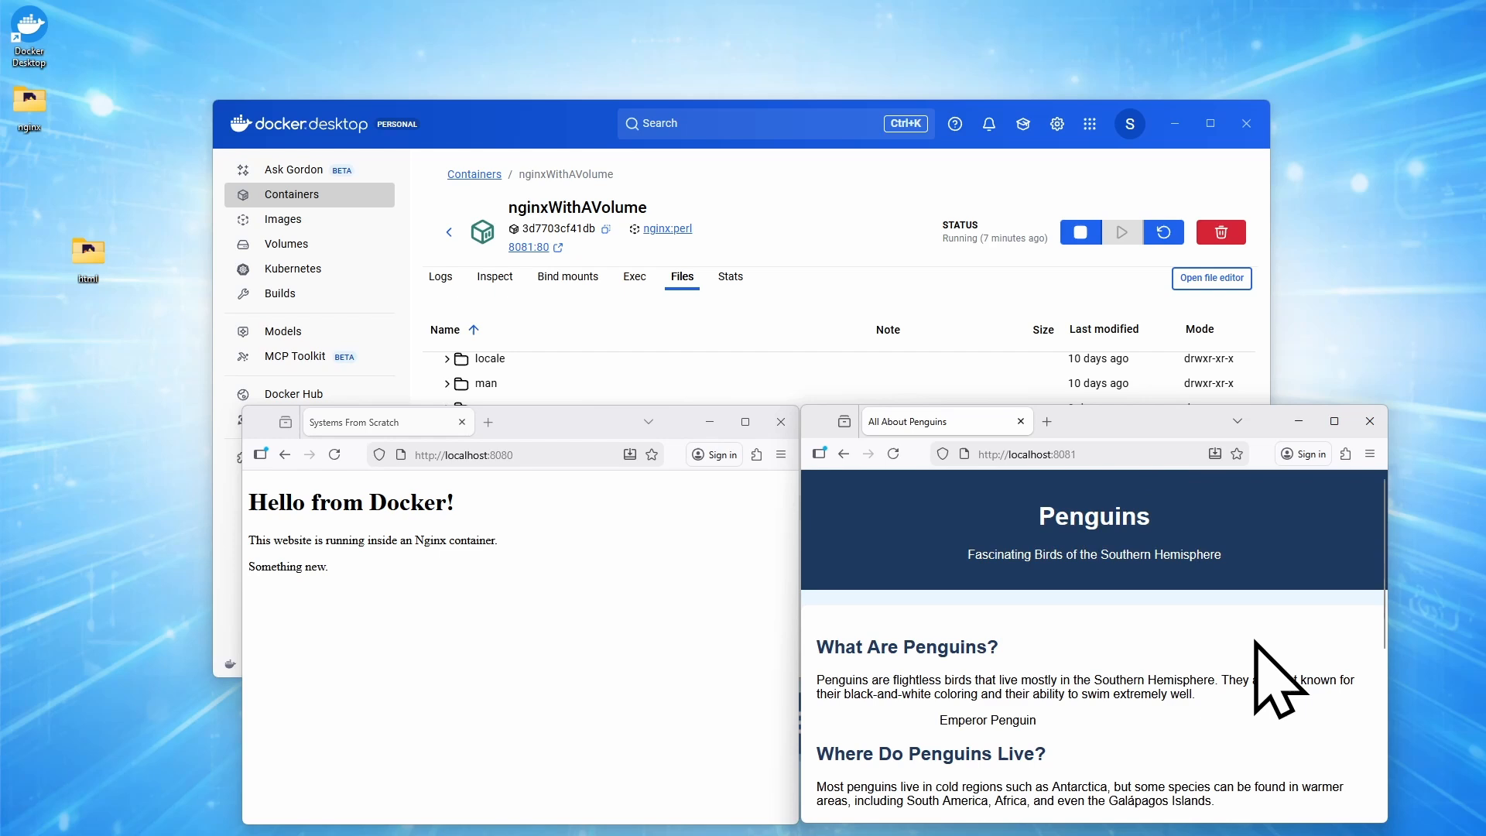
{"action": "left_click", "coordinate": [801, 147]}
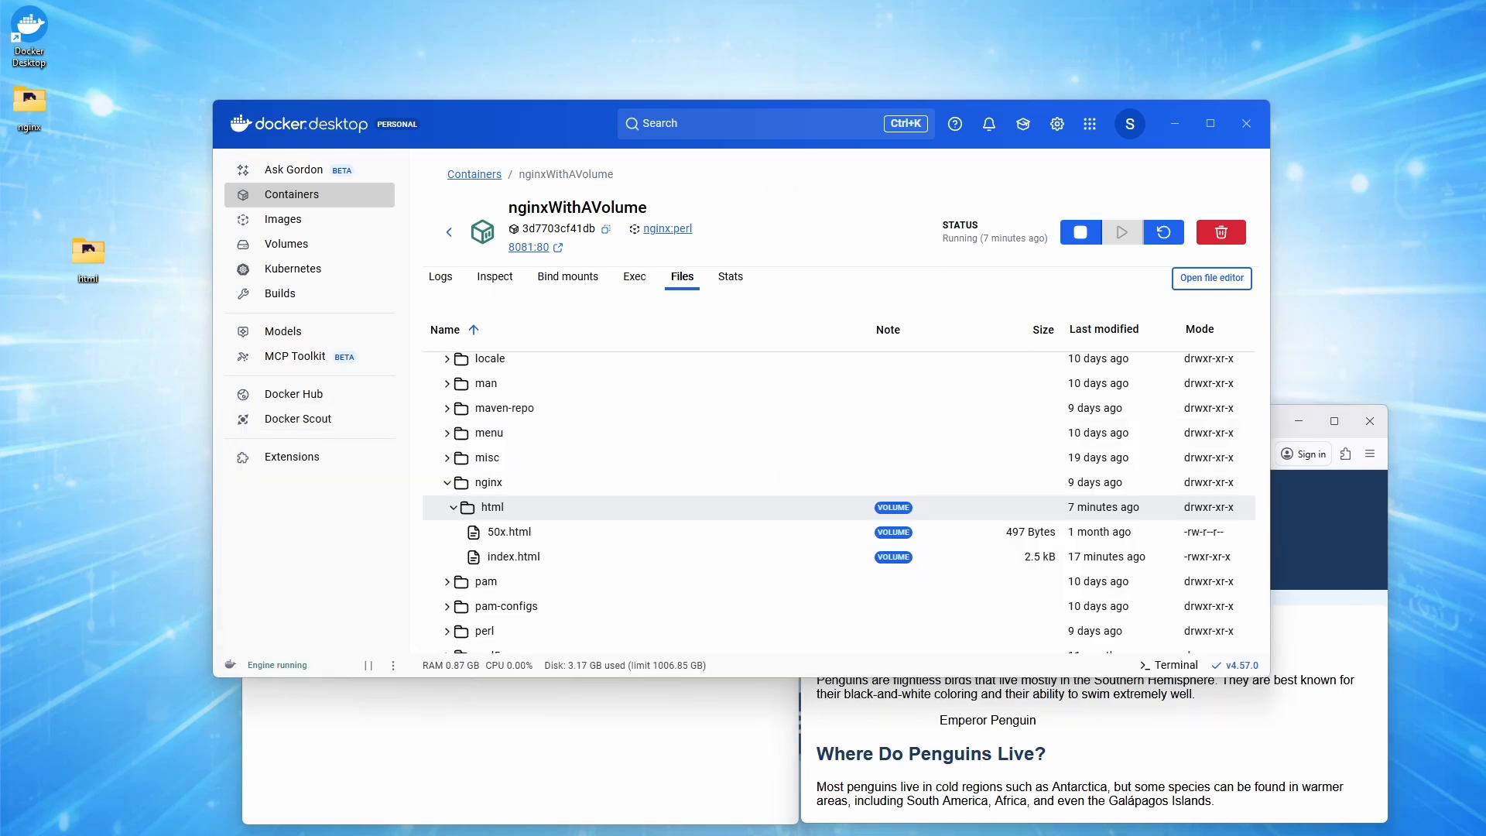